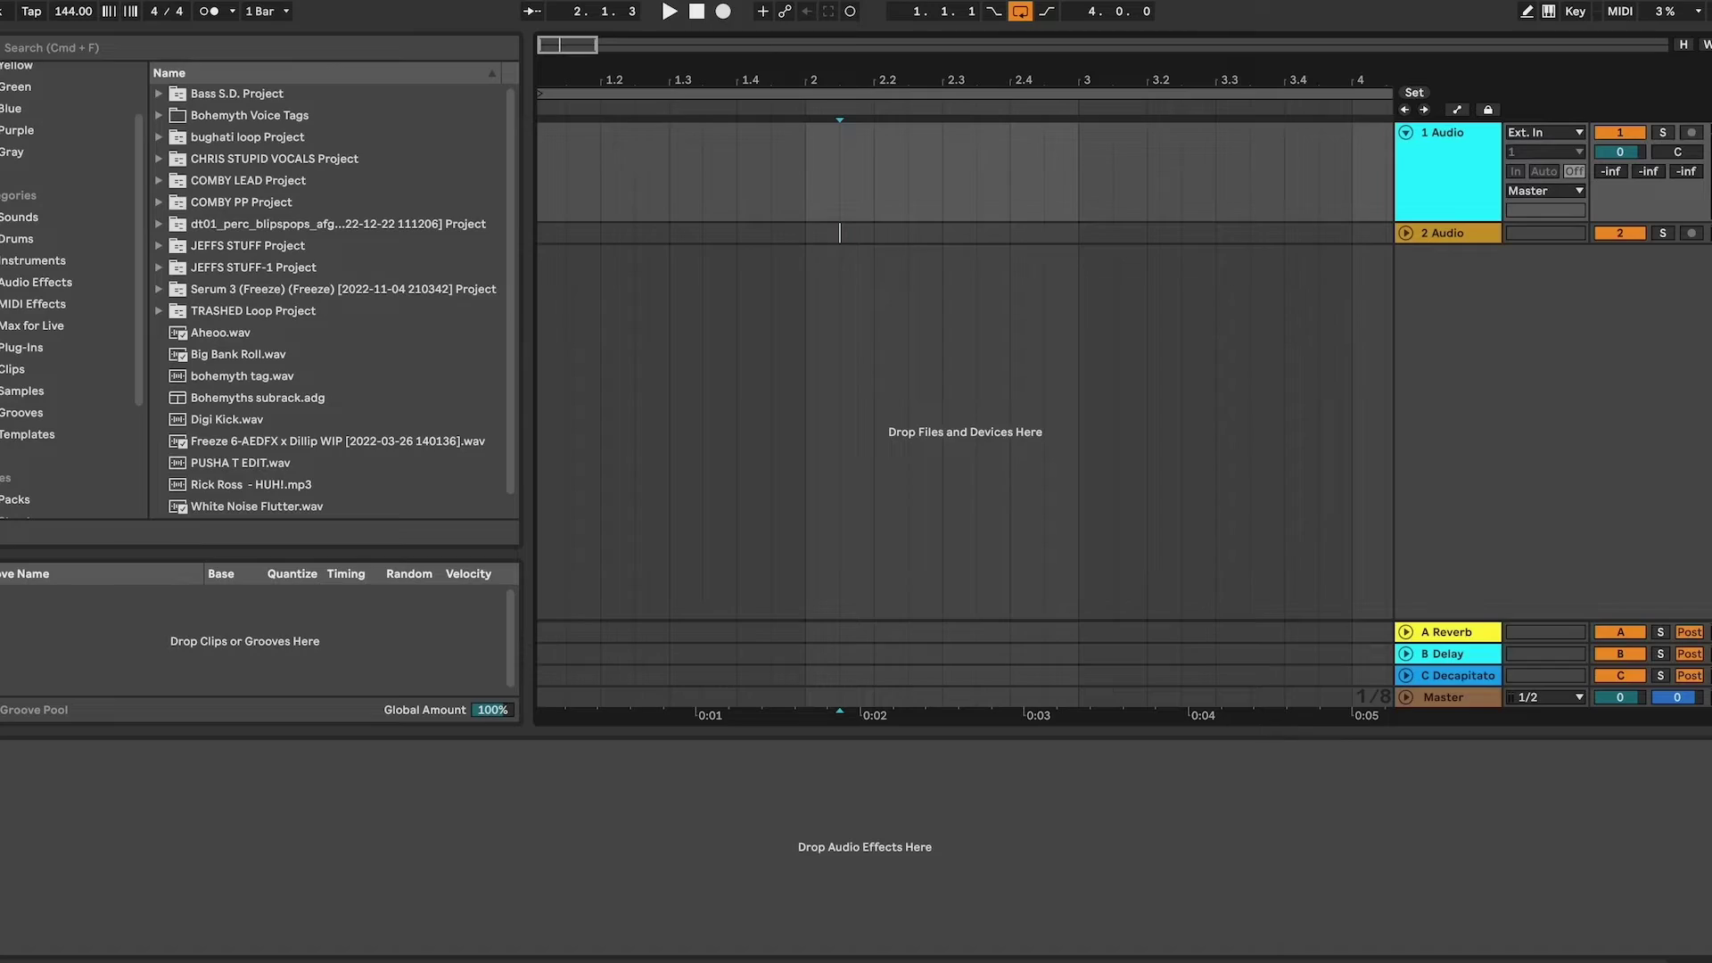
Step: Search the browser for 'jc kick' and drop ABN_JC_Kick_boom.wav at bar 1 of track 1
key("super+f")
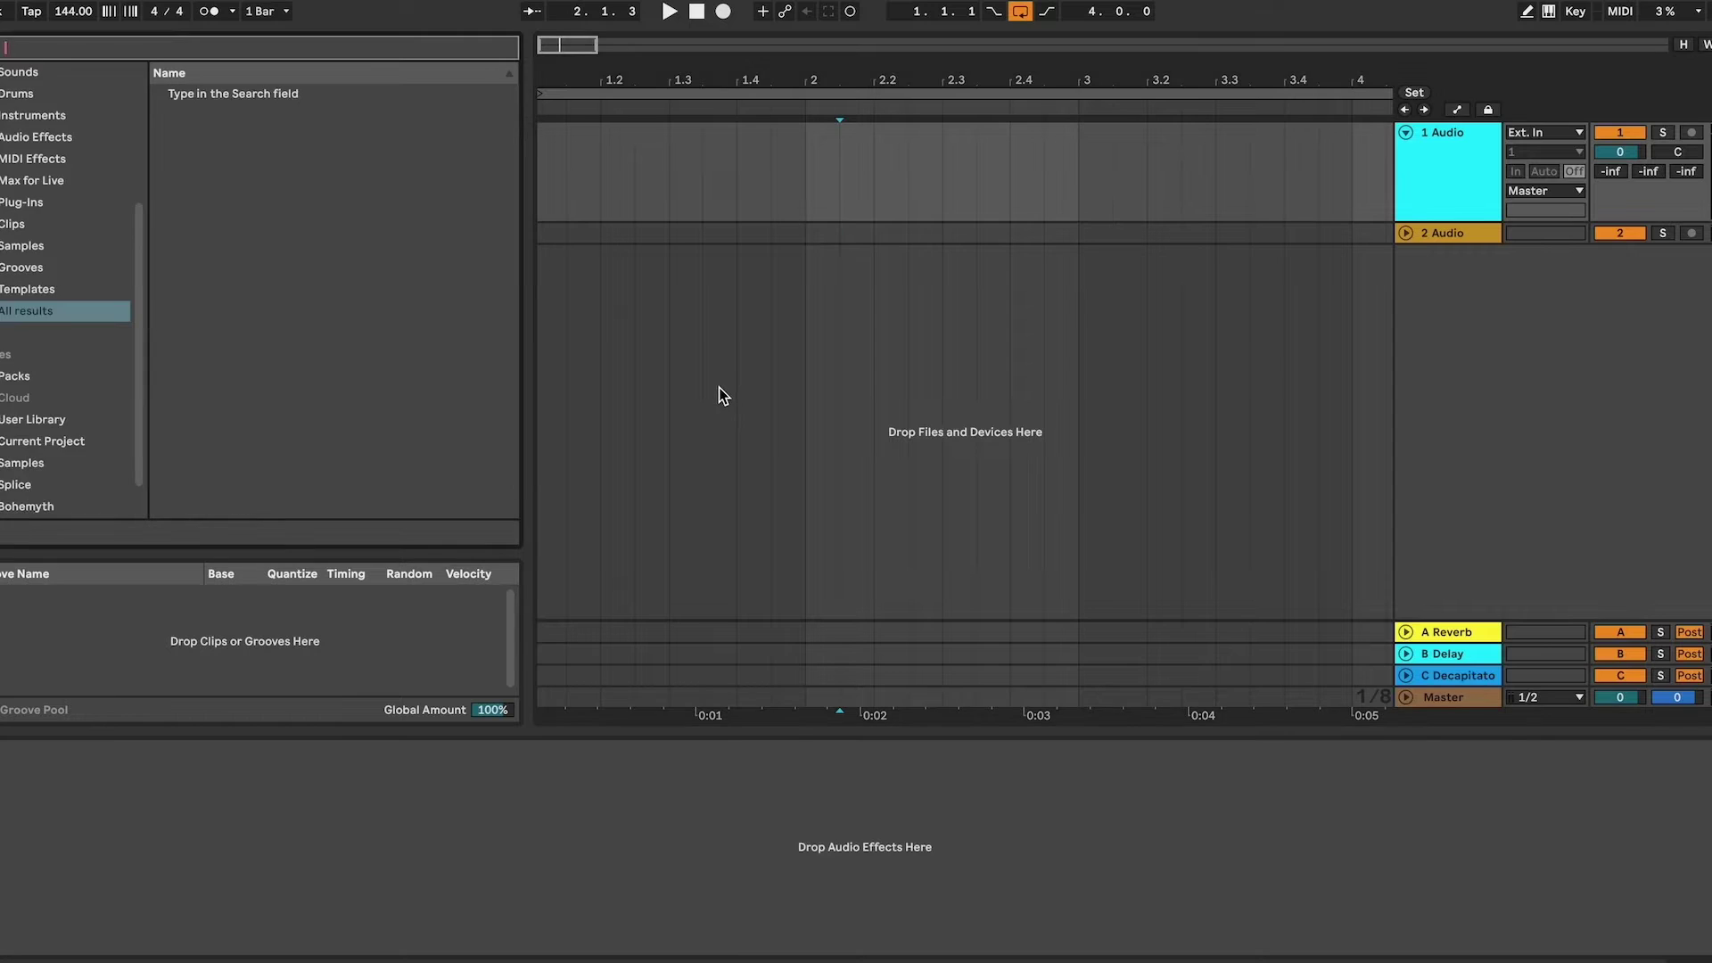
type("jc kick")
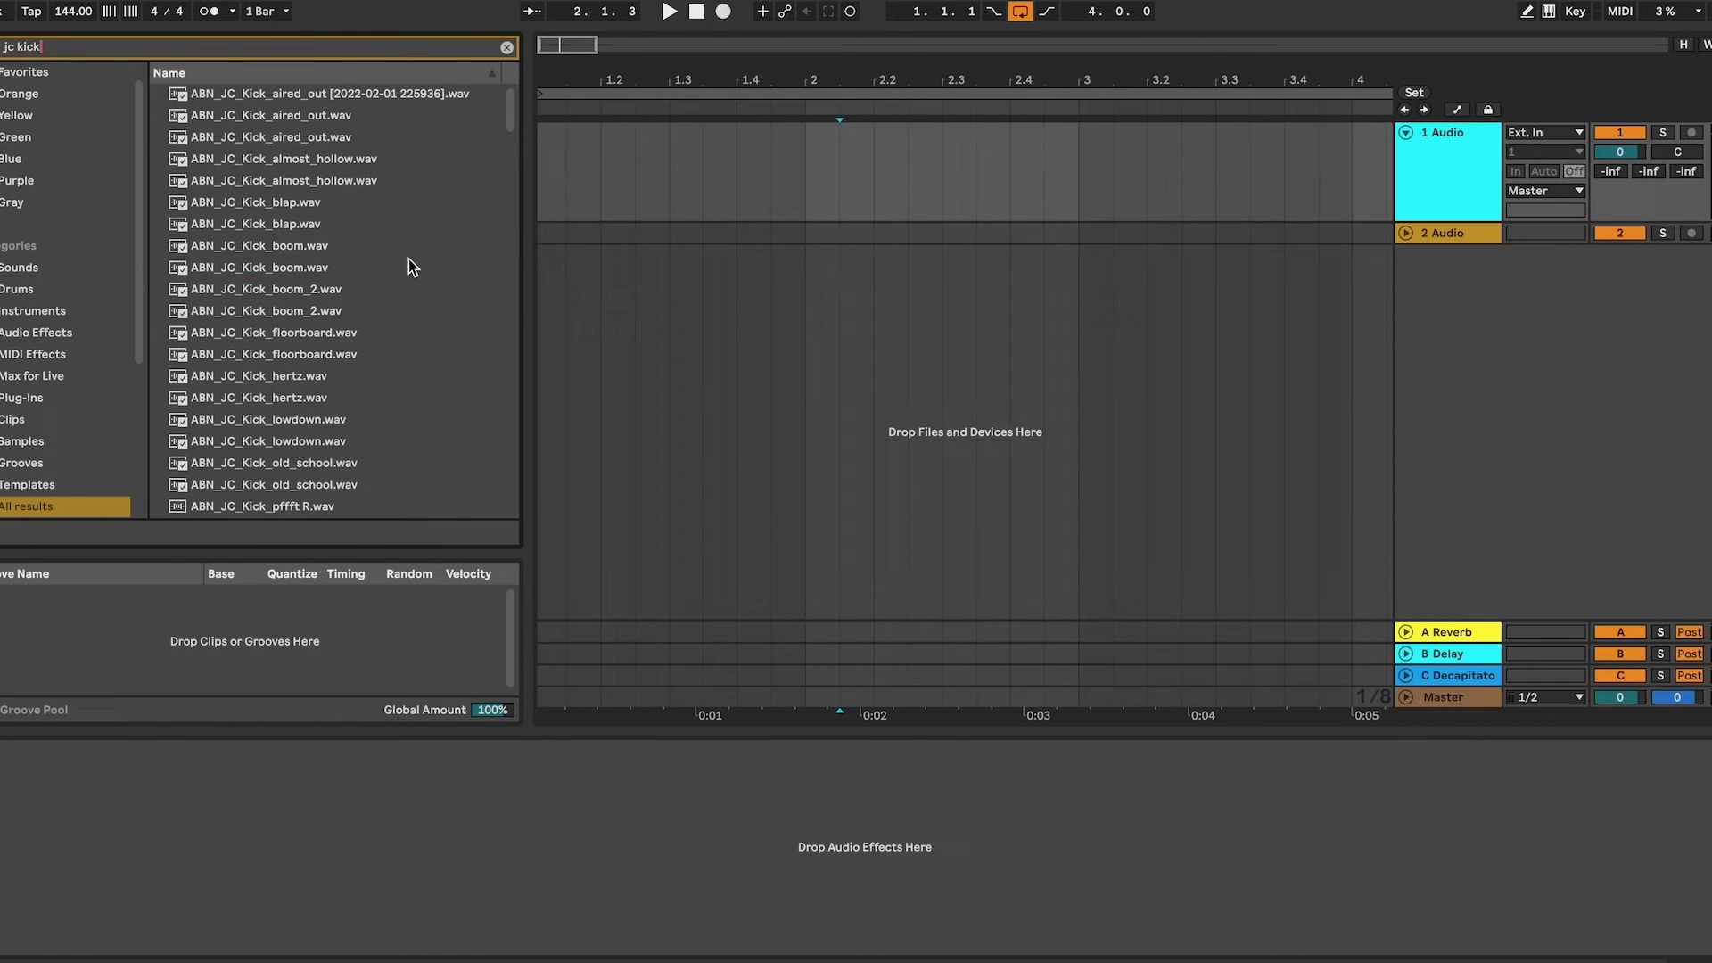
left_click(409, 267)
left_click_drag(449, 214, 547, 186)
Step: Duplicate the kick clip into four back-to-back copies and audition the playback
key("space")
scroll(453, 174, "down", 1)
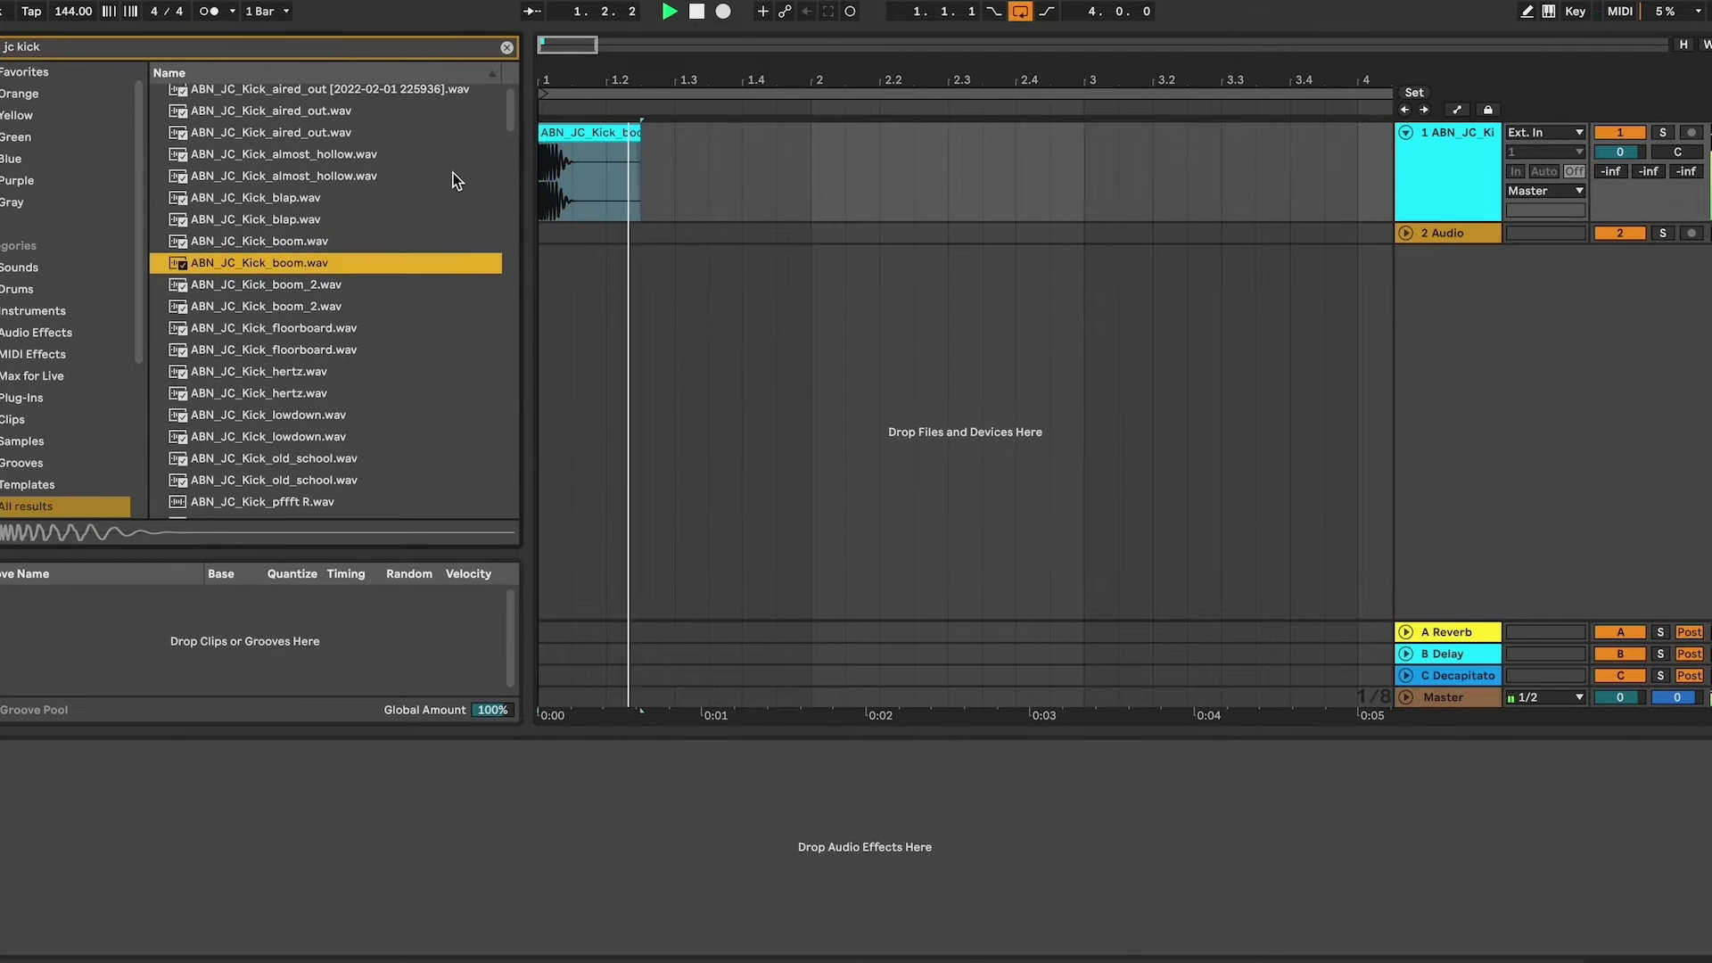
left_click(649, 154)
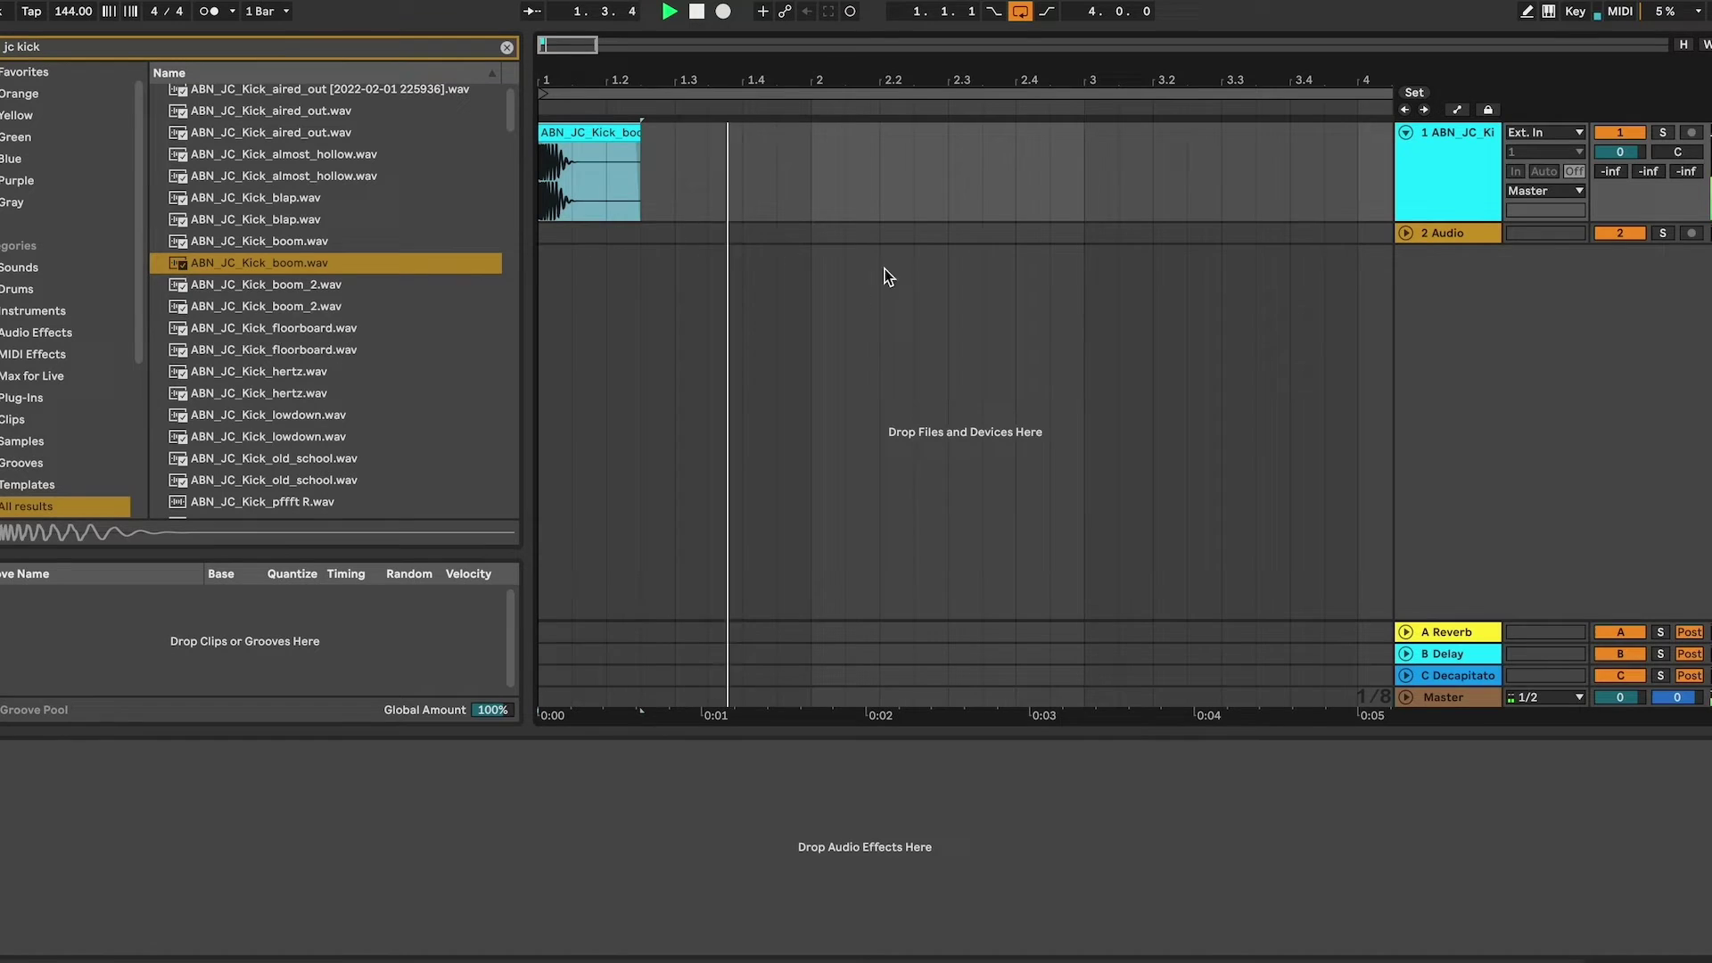
key("ctrl+d")
key("ctrl+d")
key("ctrl+d")
key("space")
key("space")
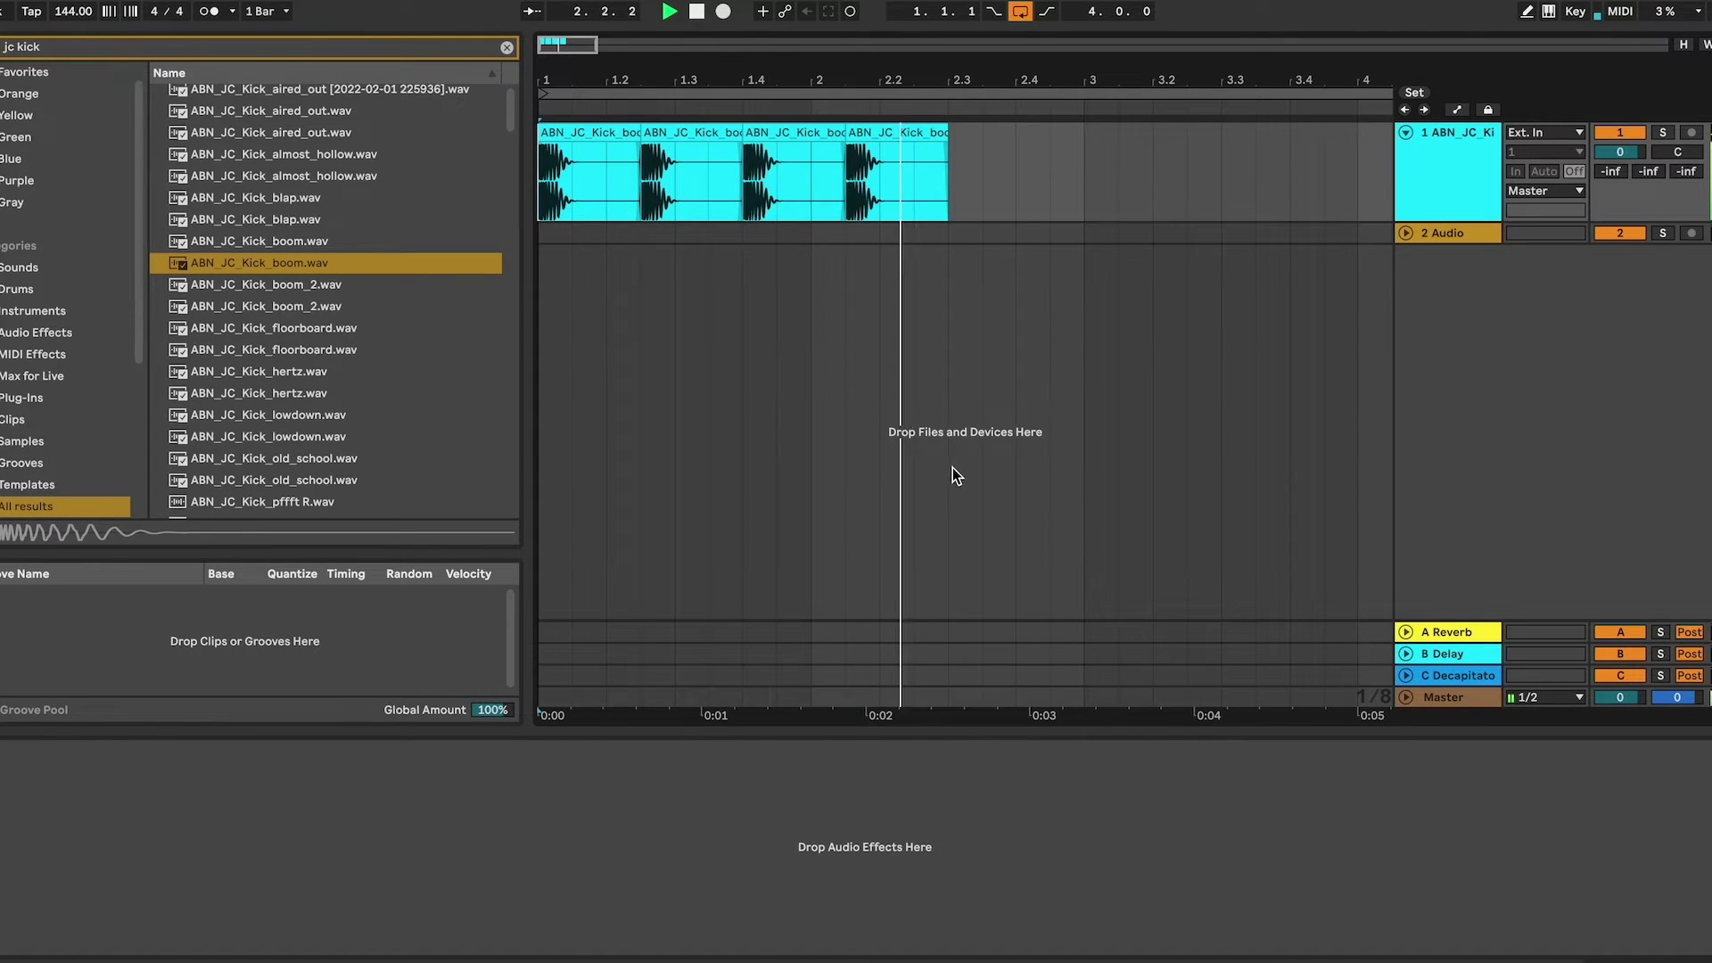
key("space")
Step: Save the Live set as 'low end candy' on the Desktop, fixing the typo in the name
left_click(81, 0)
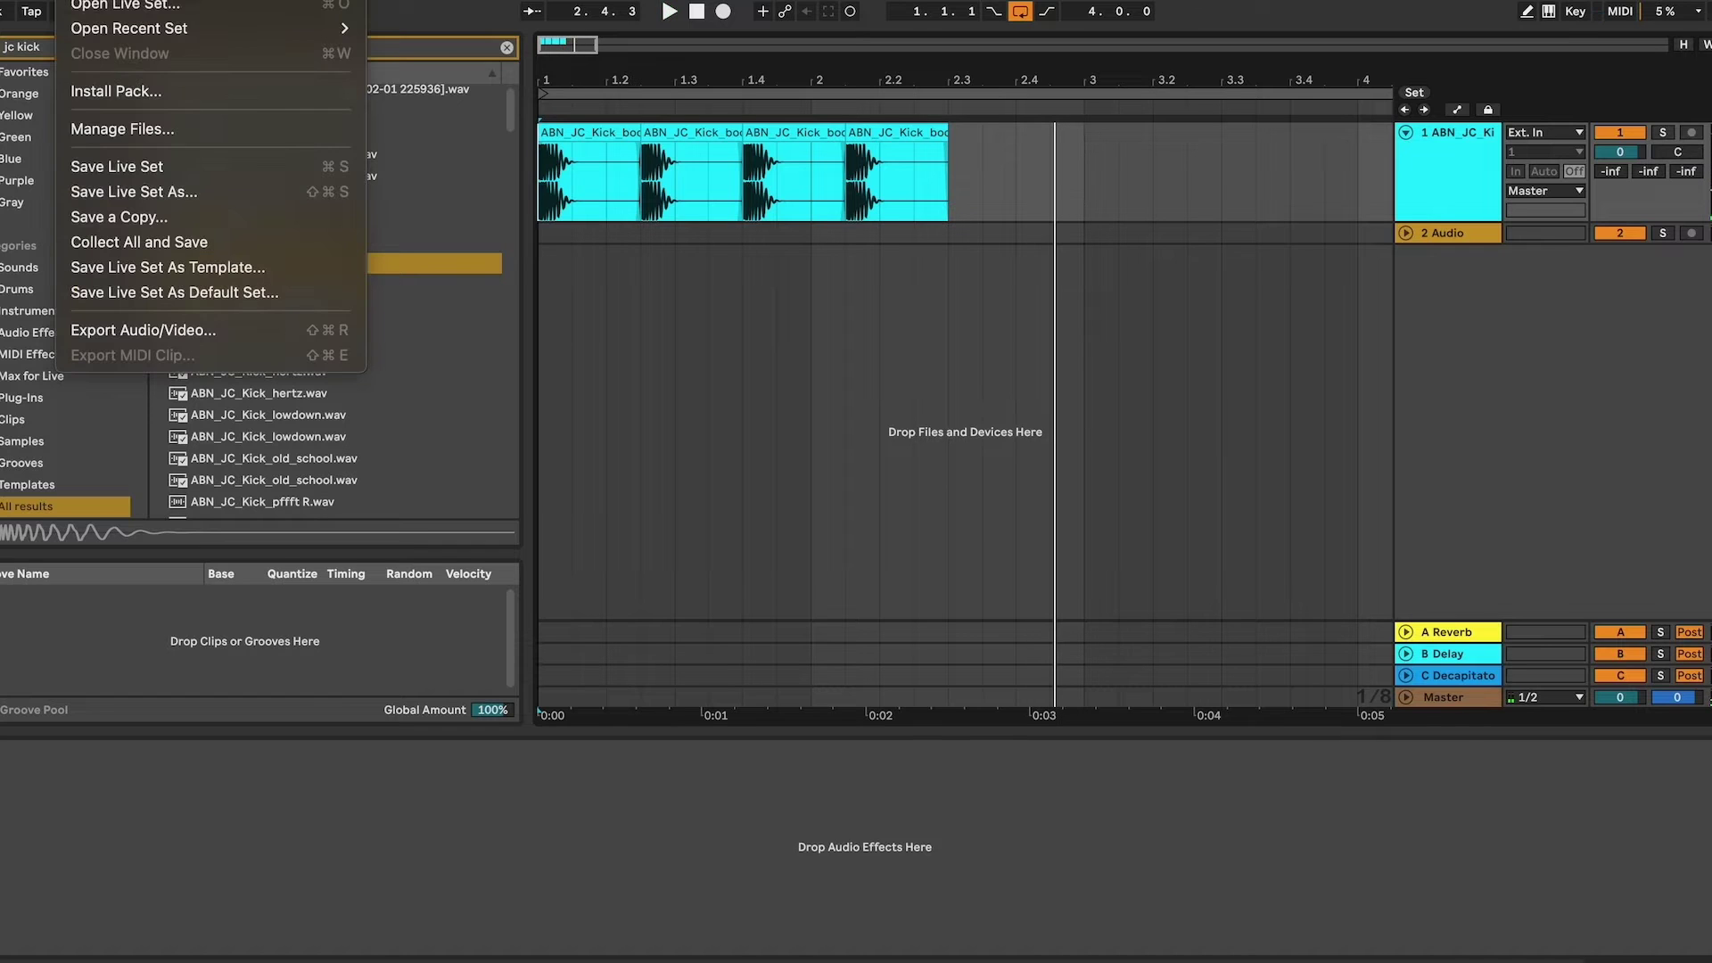
left_click(190, 178)
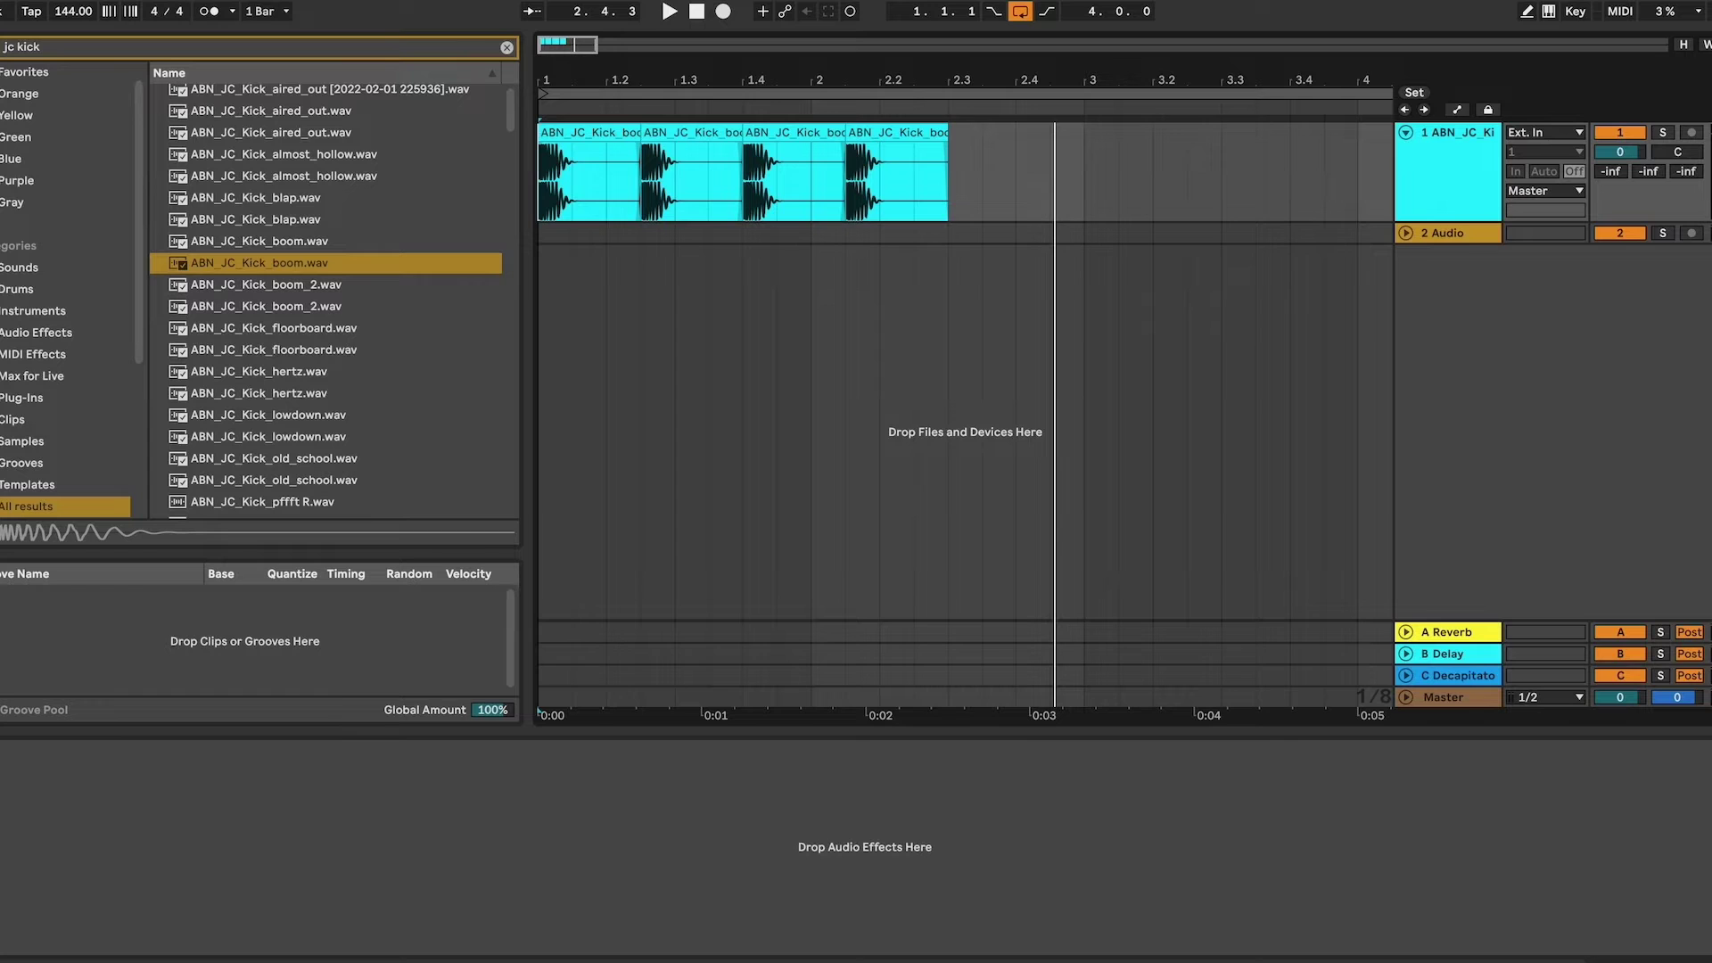
type("low")
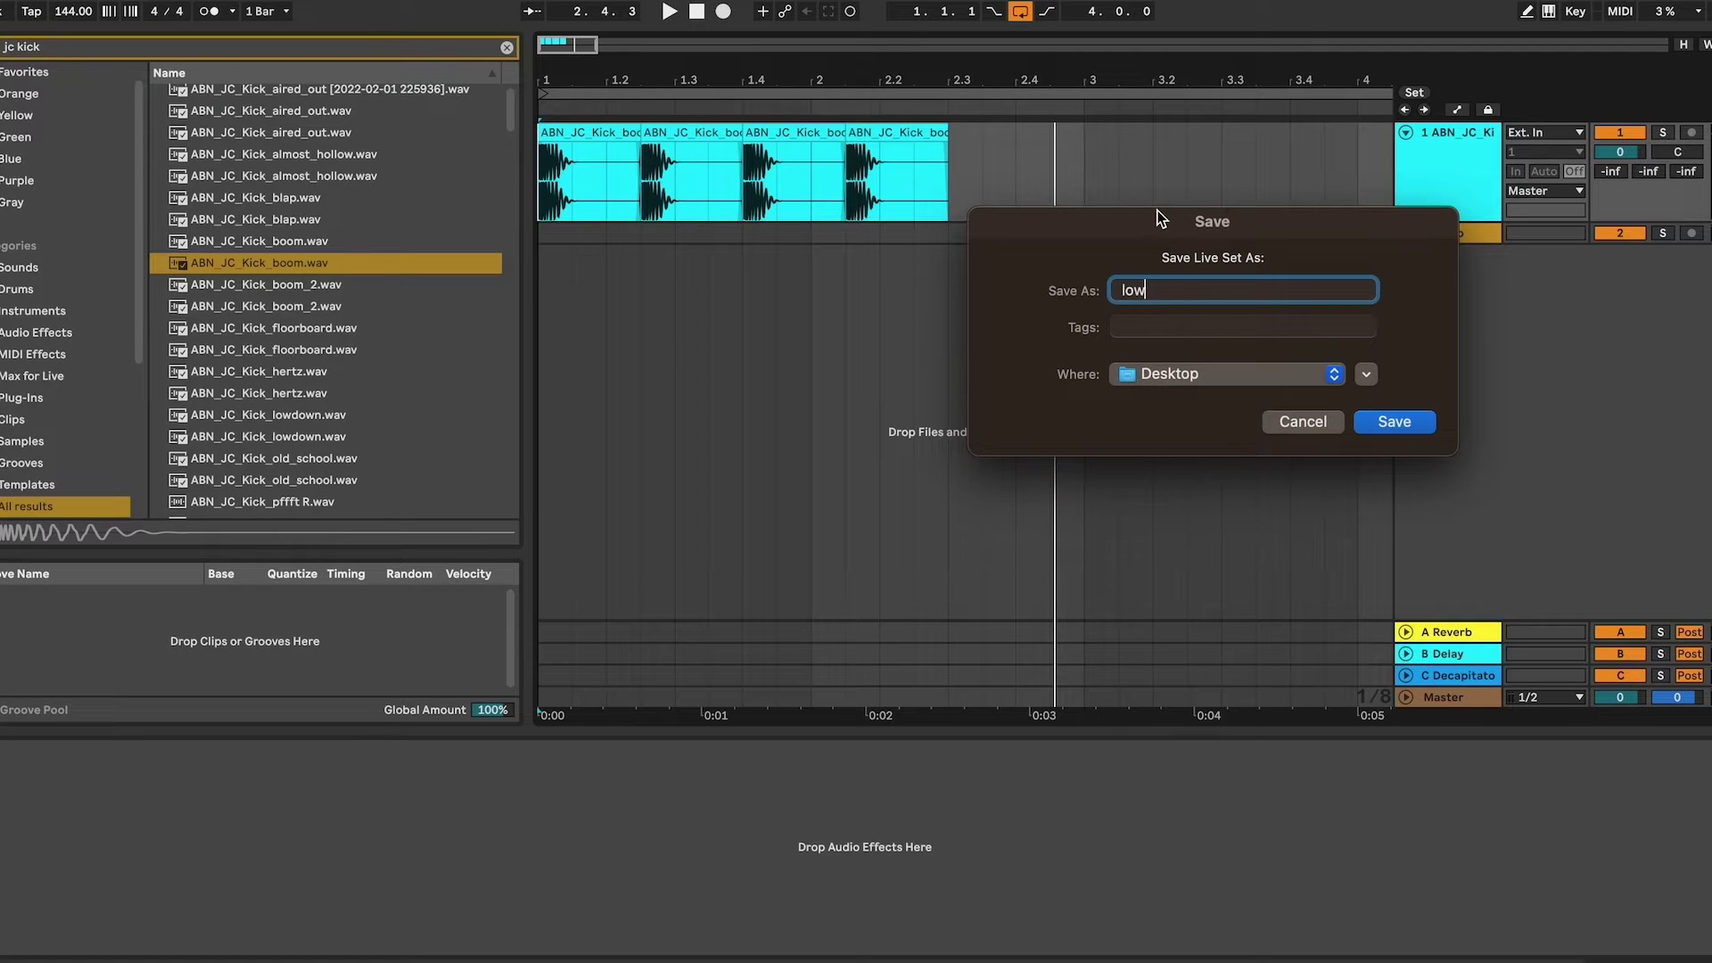
type(" end candt")
key("BackSpace")
type("y")
key("Return")
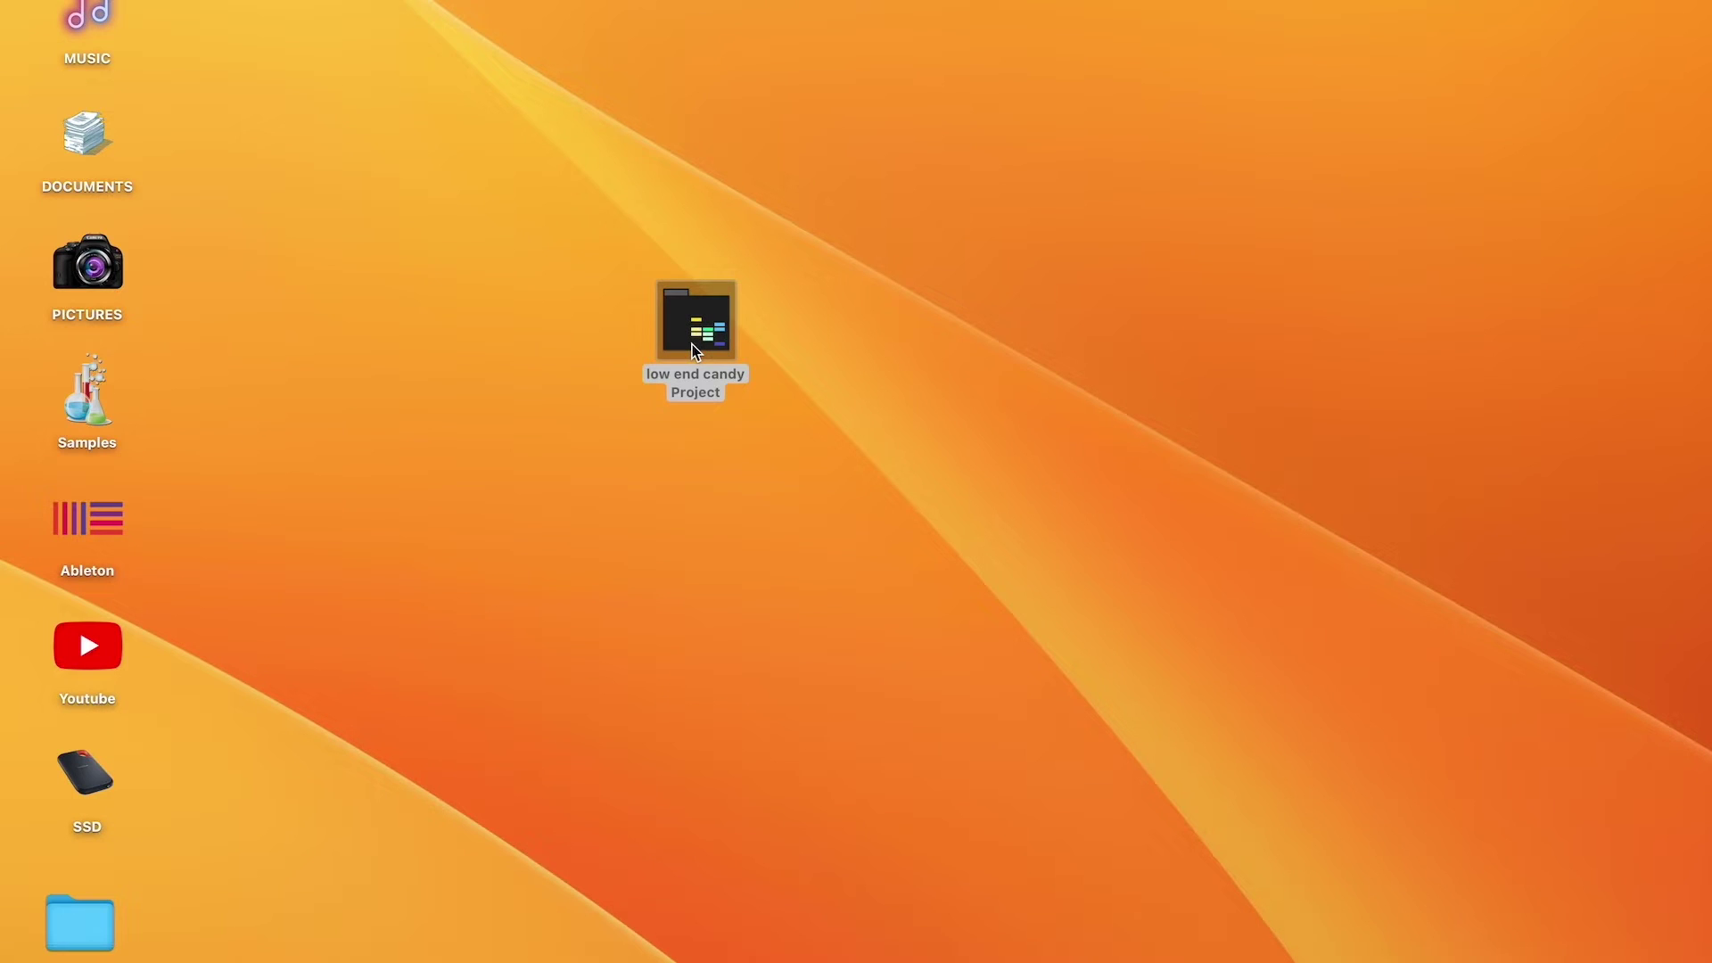
Step: Browse the low end candy Project folder and its Ableton Project Info subfolder, then go back
double_click(692, 344)
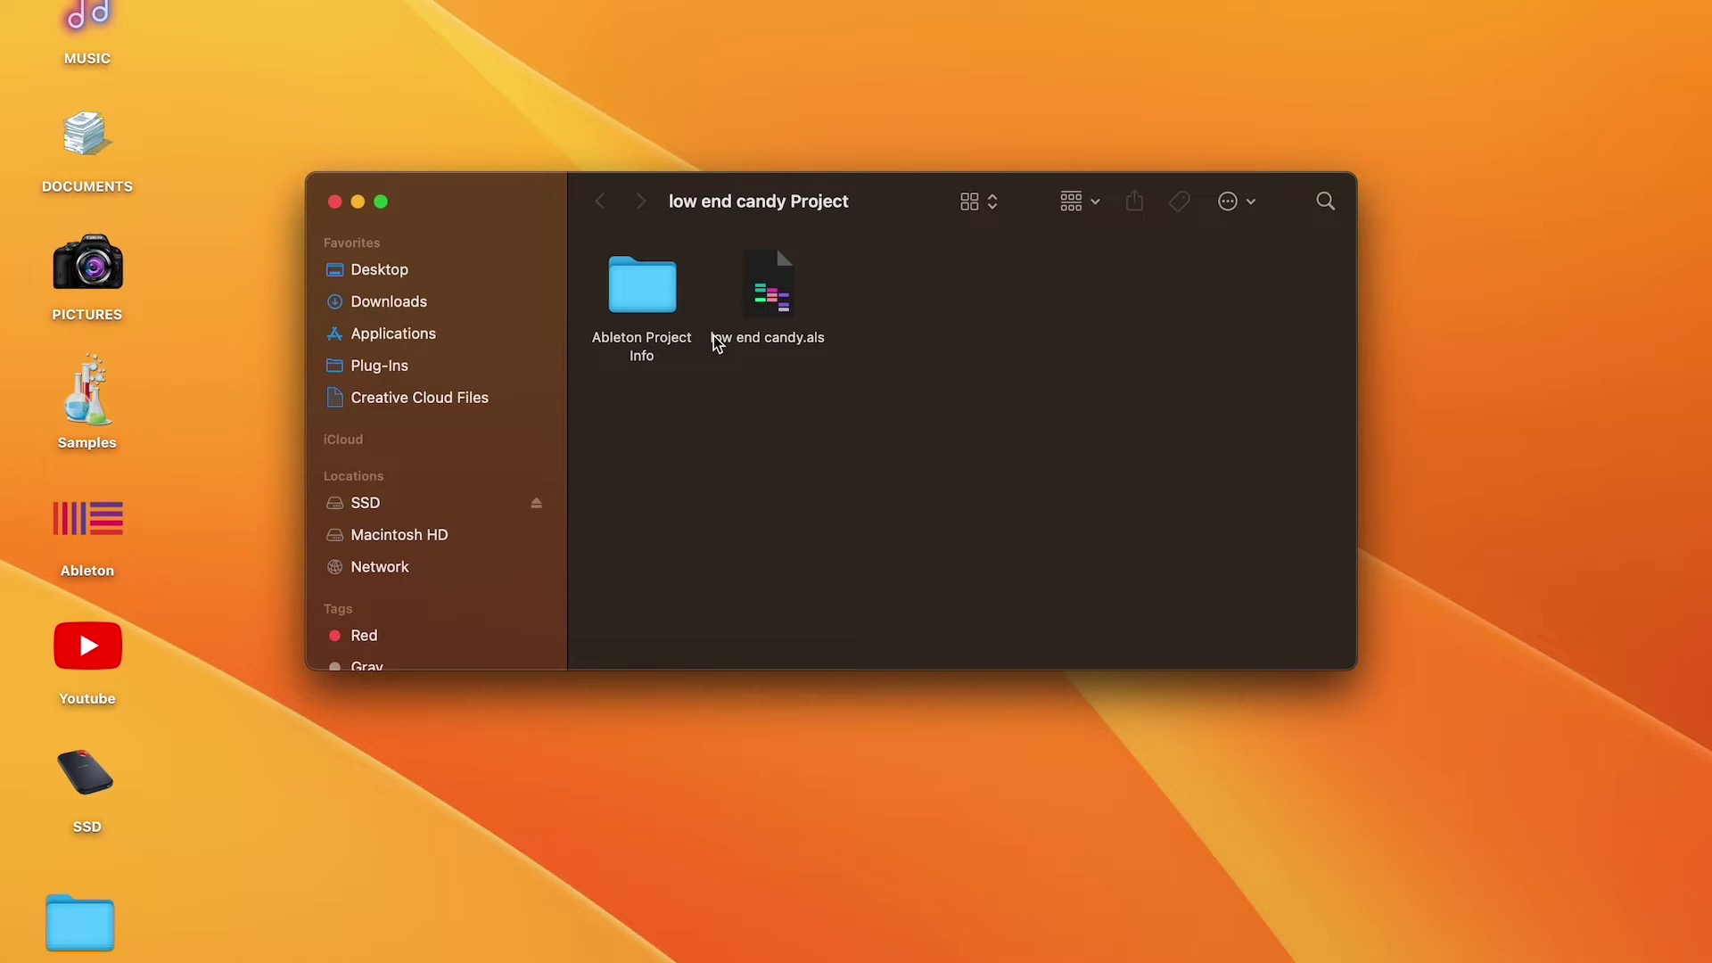
double_click(658, 304)
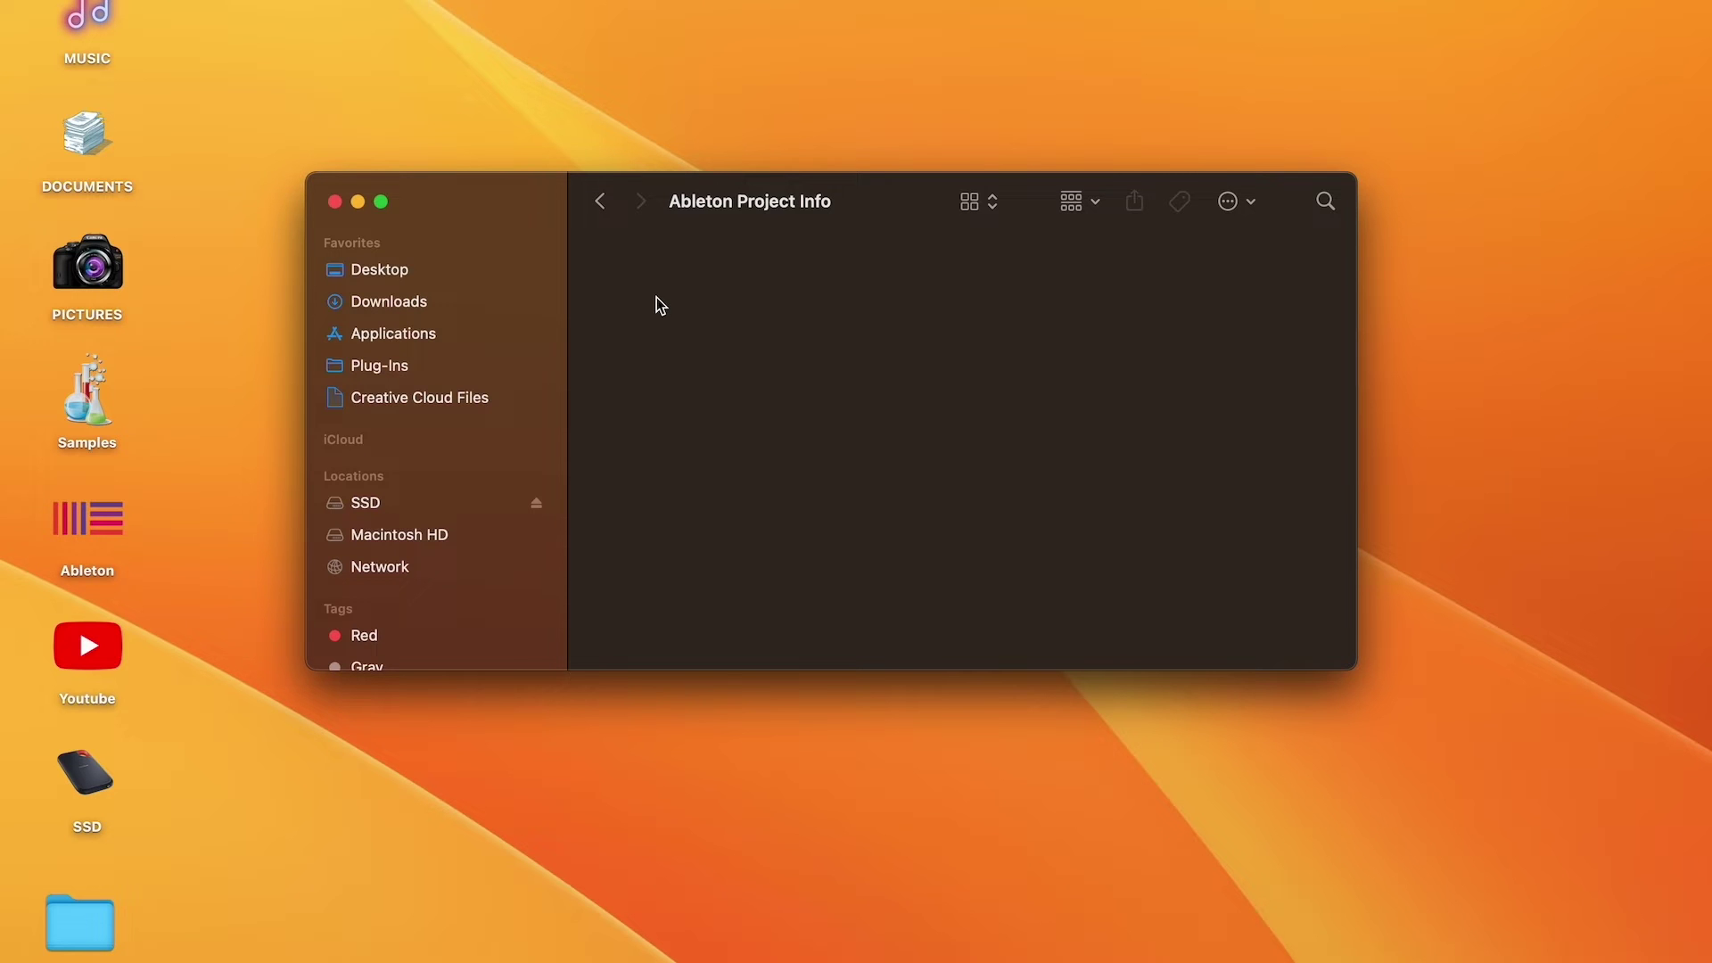
left_click(599, 201)
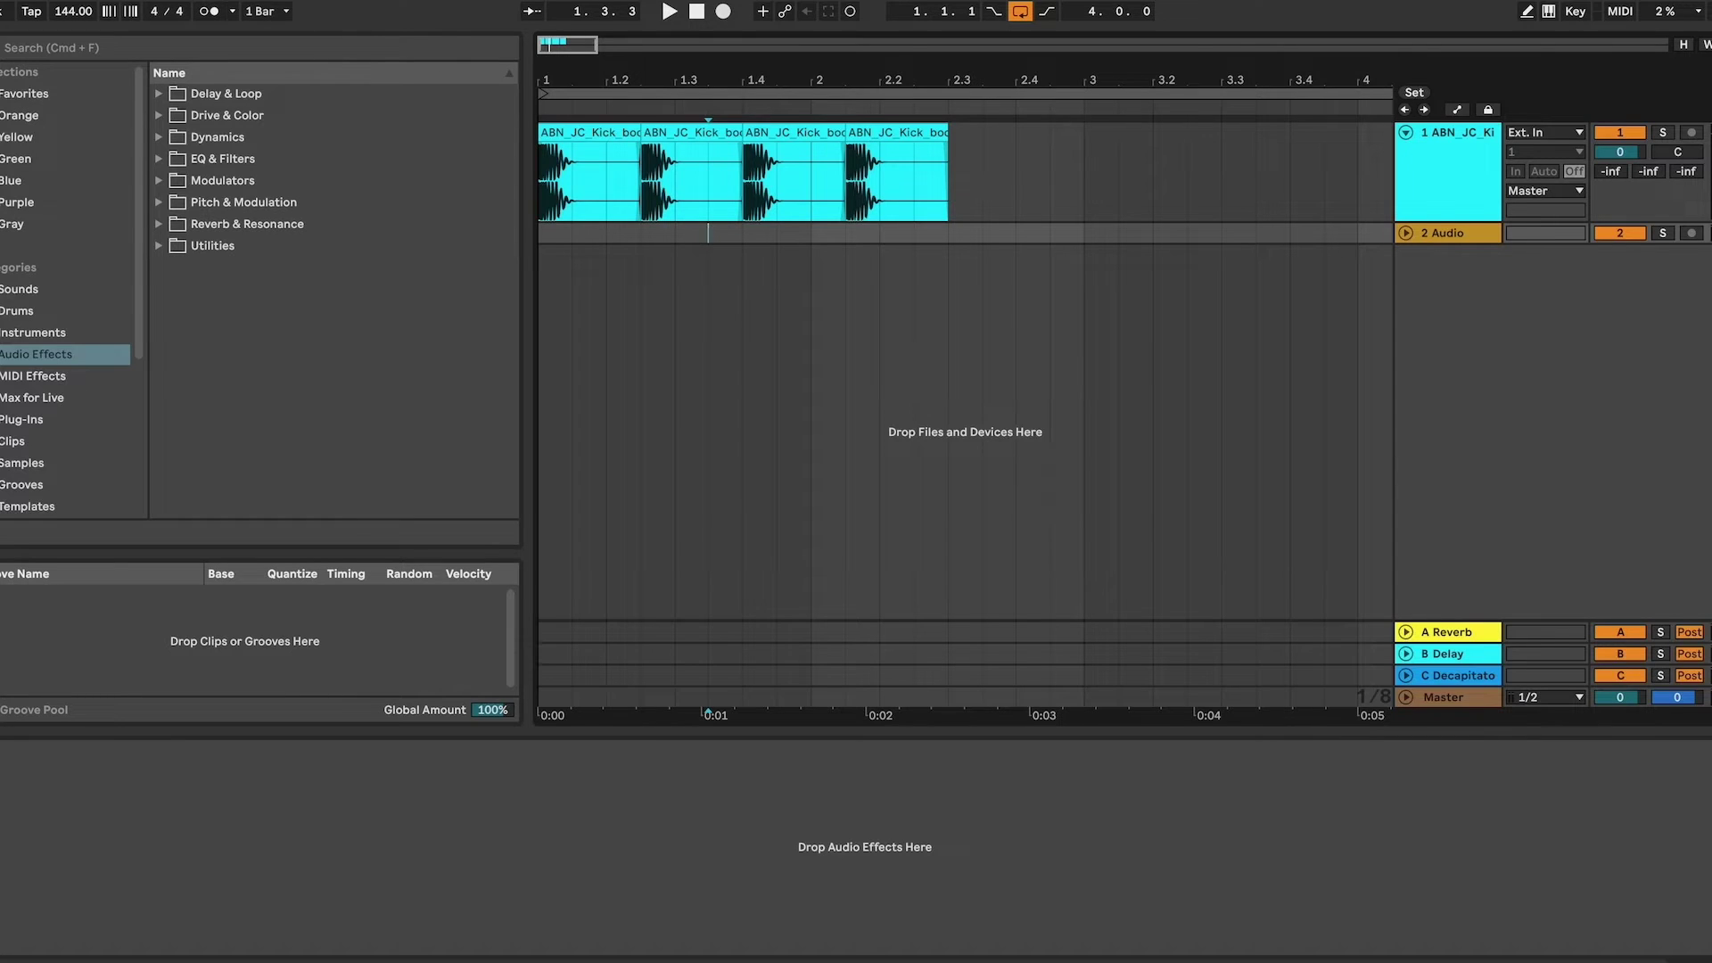
Step: Run Collect All and Save with elsewhere, other projects, User Library and Factory Packs all set to Yes
left_click(22, 0)
left_click(150, 235)
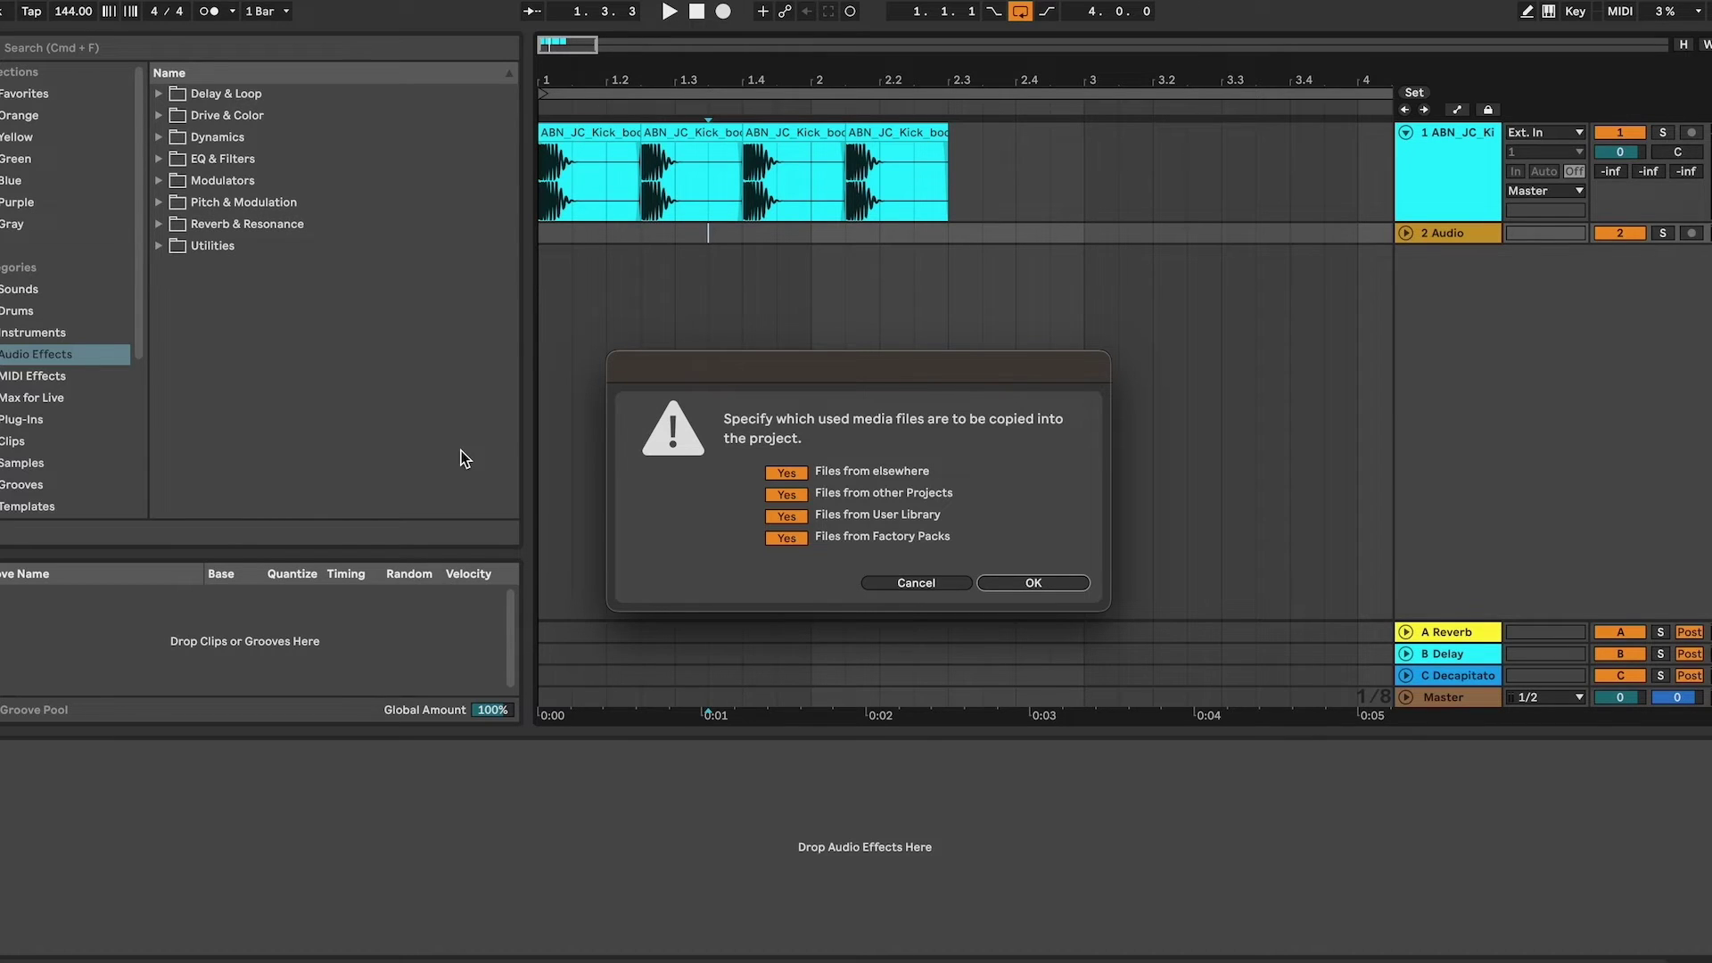
left_click(1052, 582)
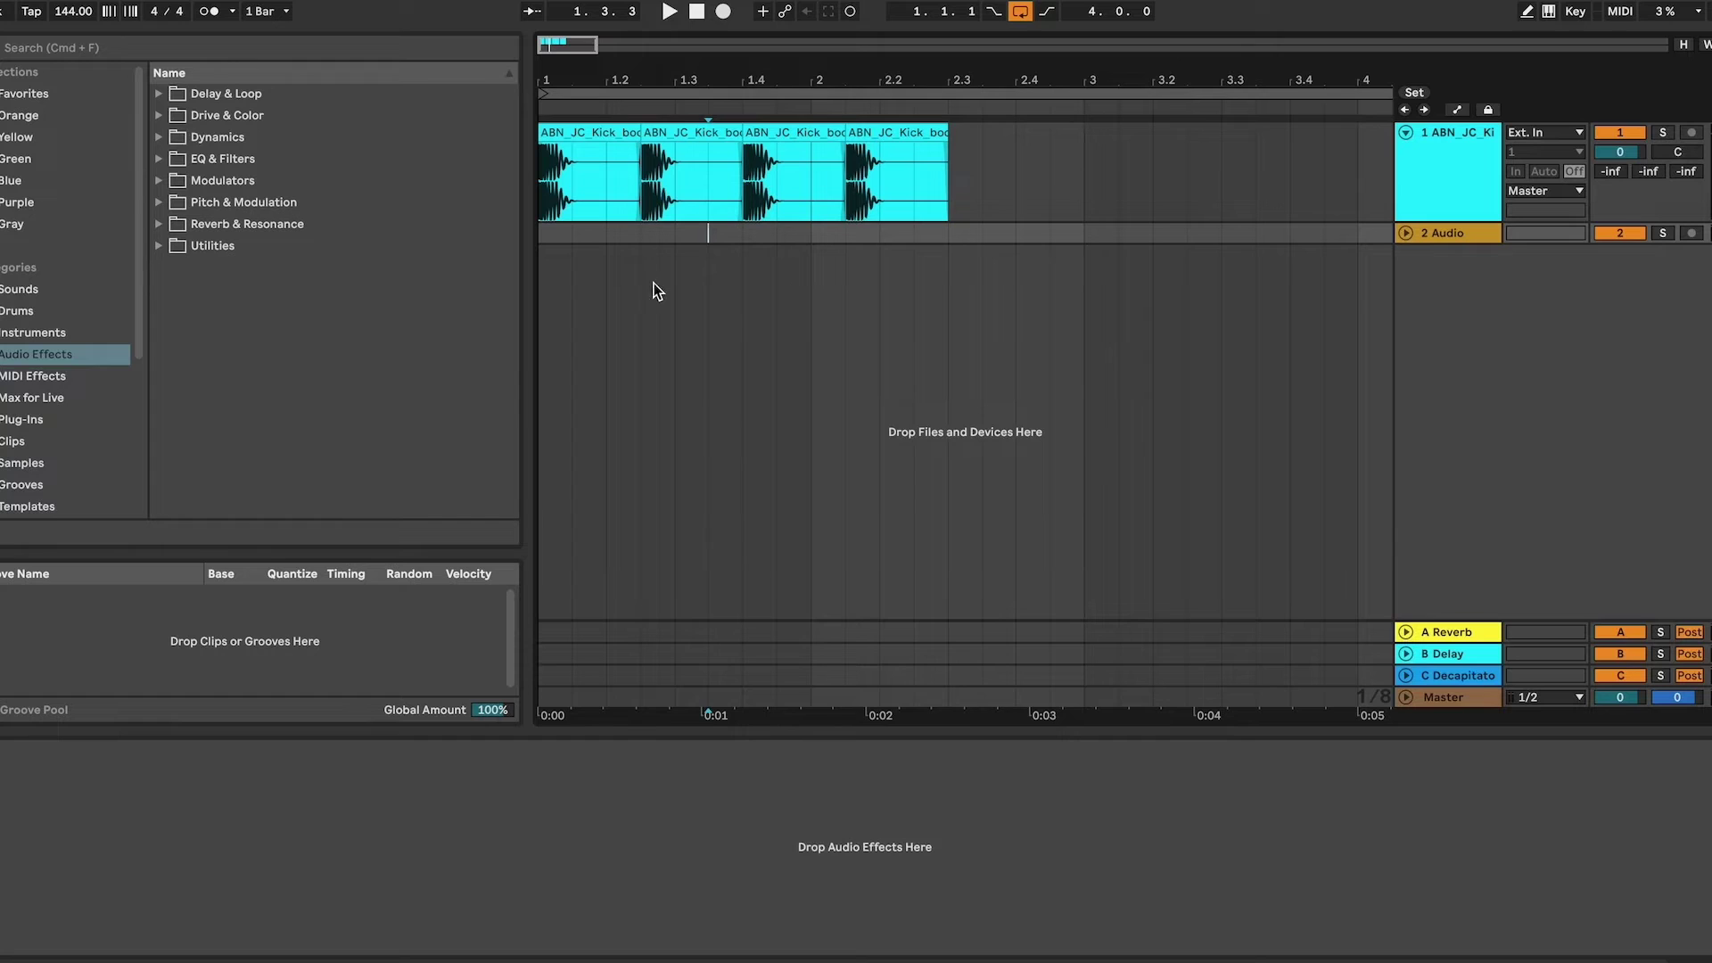
Step: Show the Samples place in the browser sidebar and scroll through its folder list
scroll(62, 406, "down", 5)
left_click(51, 420)
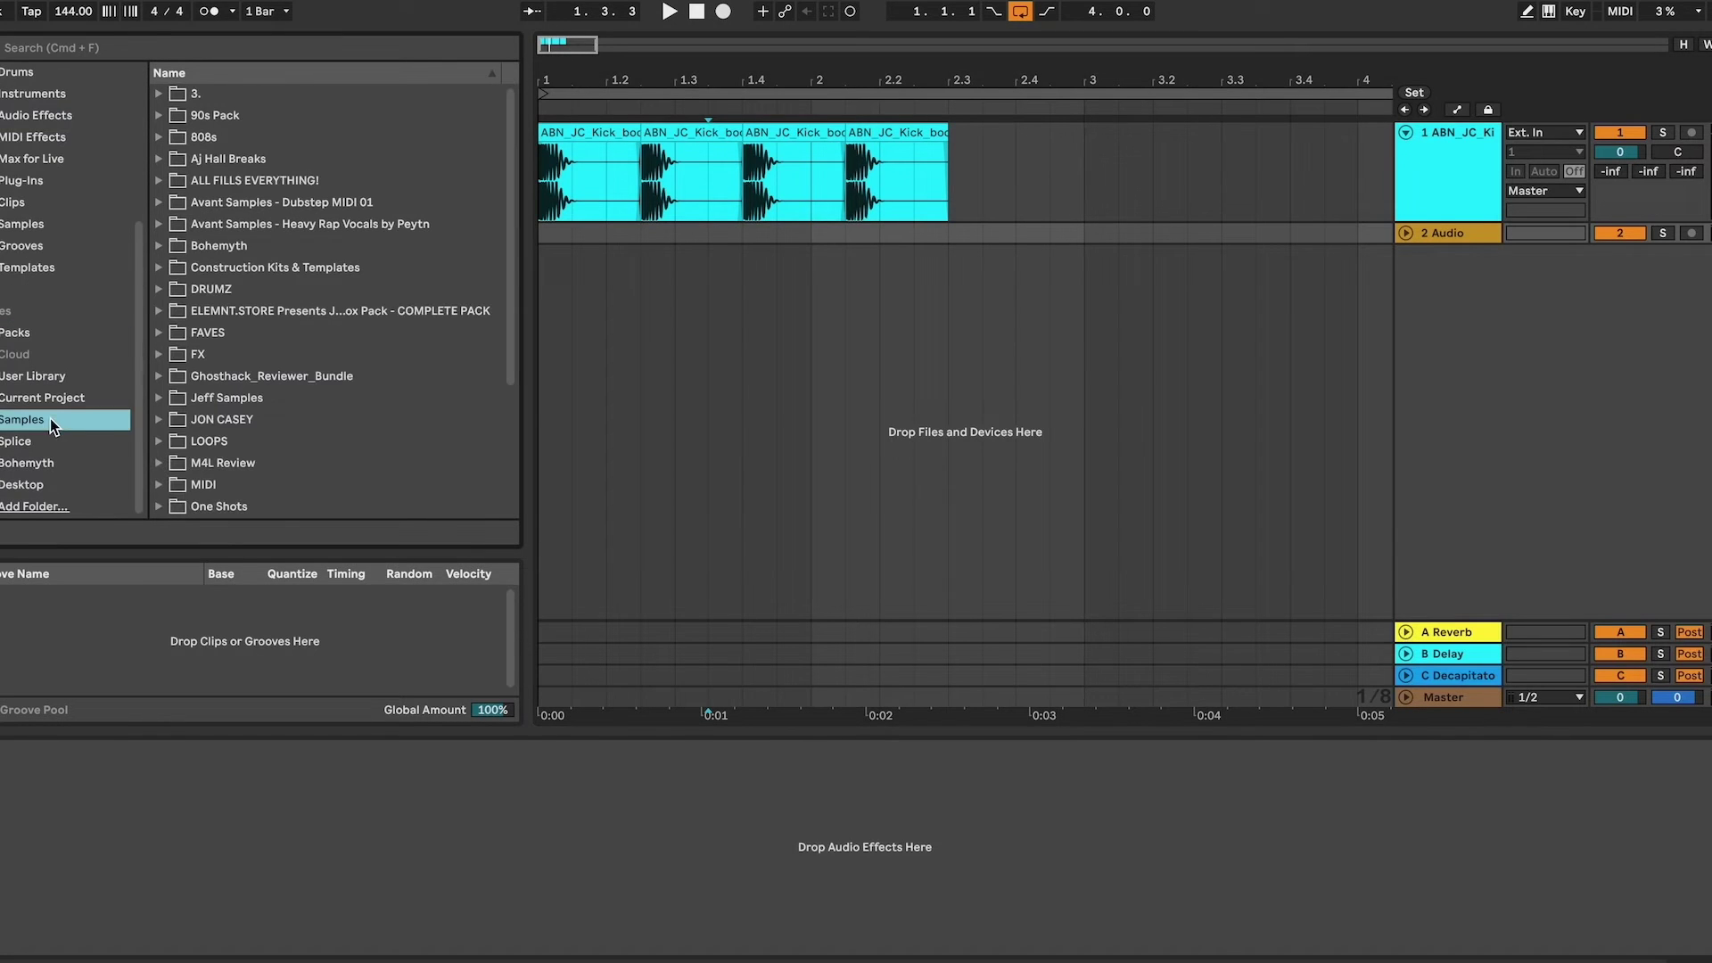
scroll(67, 356, "up", 5)
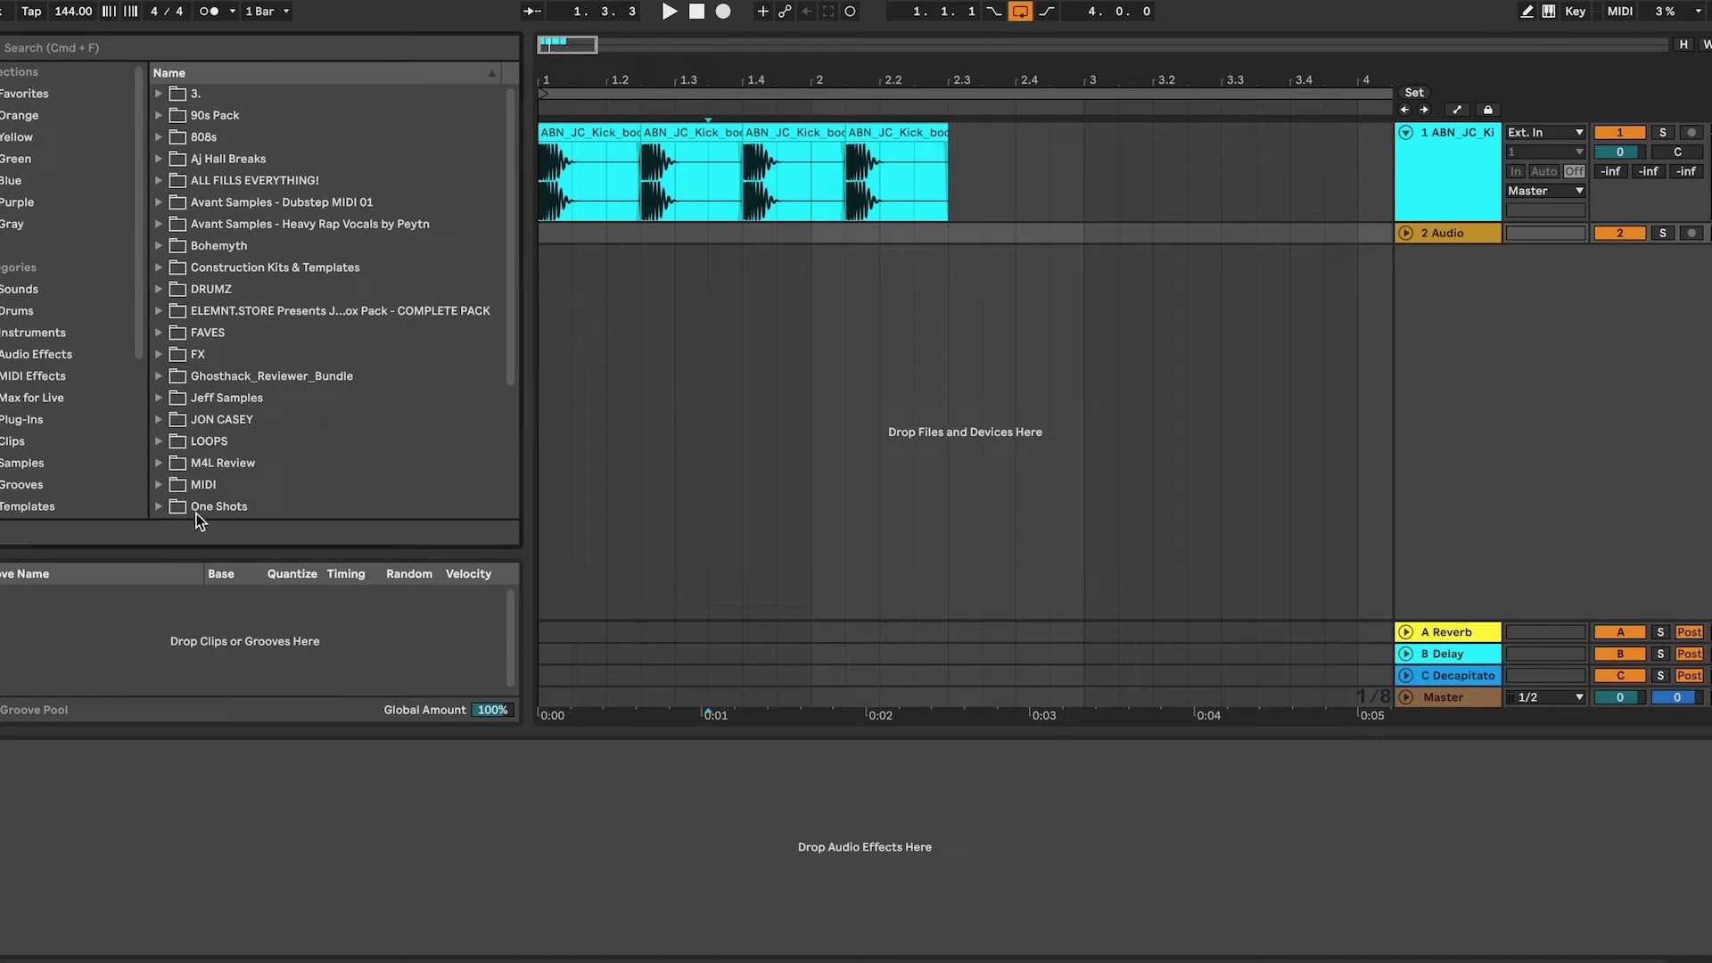
scroll(312, 419, "down", 5)
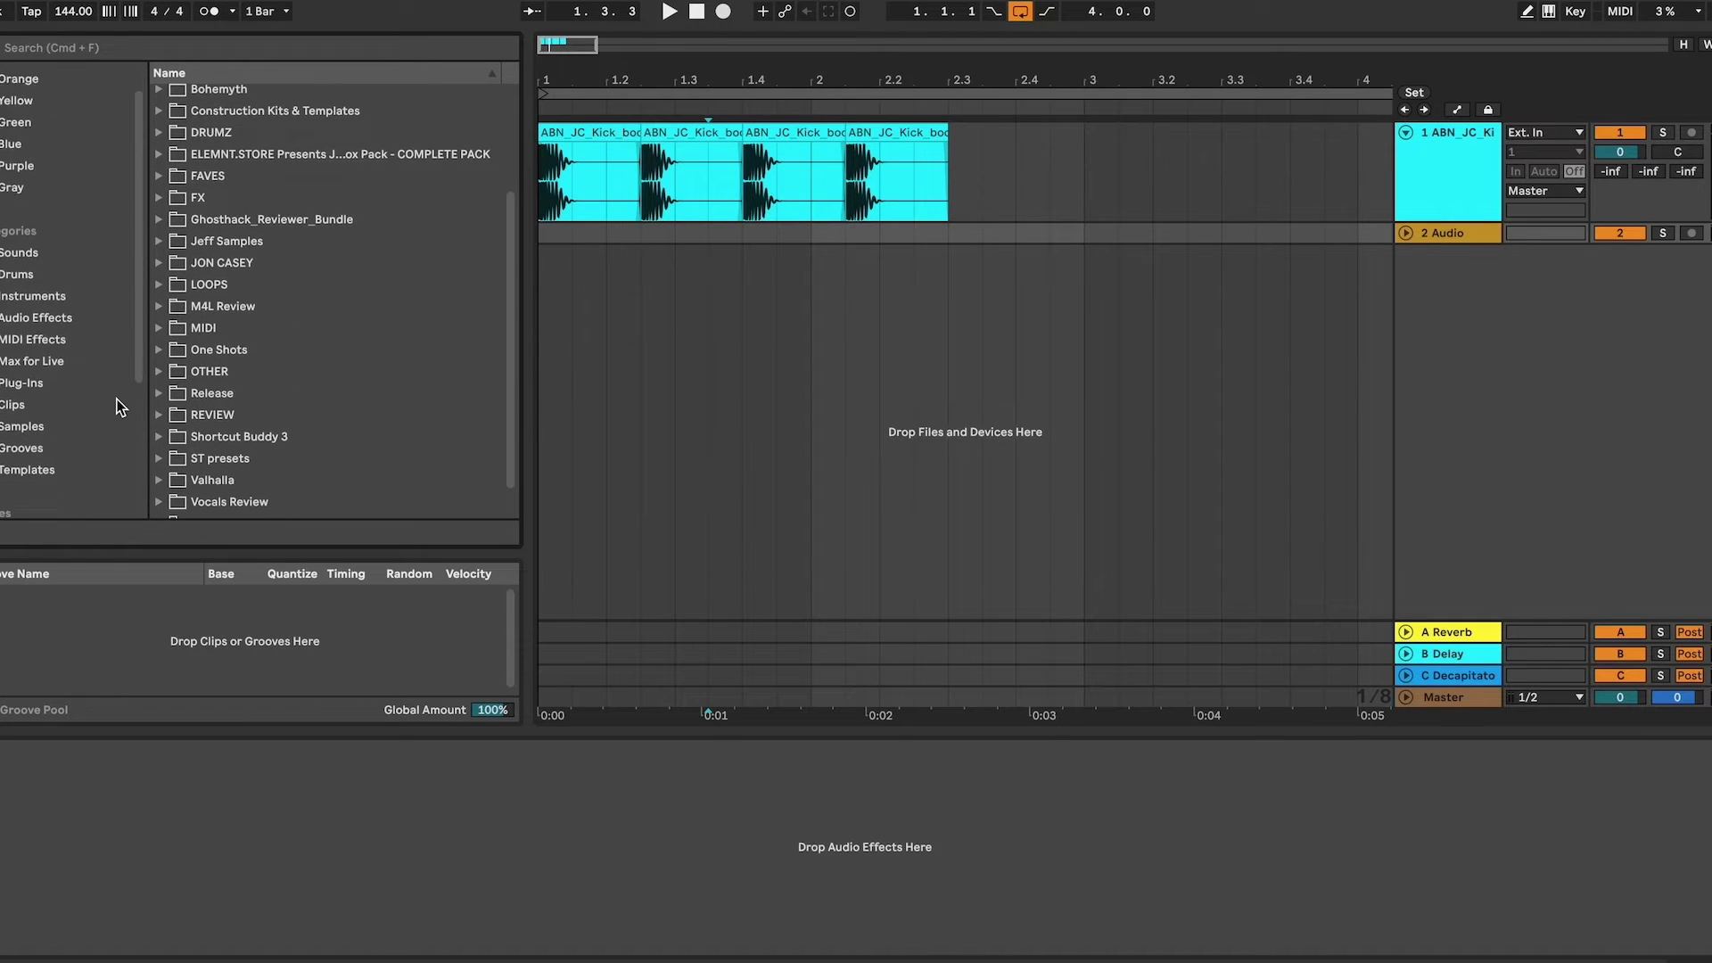
scroll(80, 419, "down", 5)
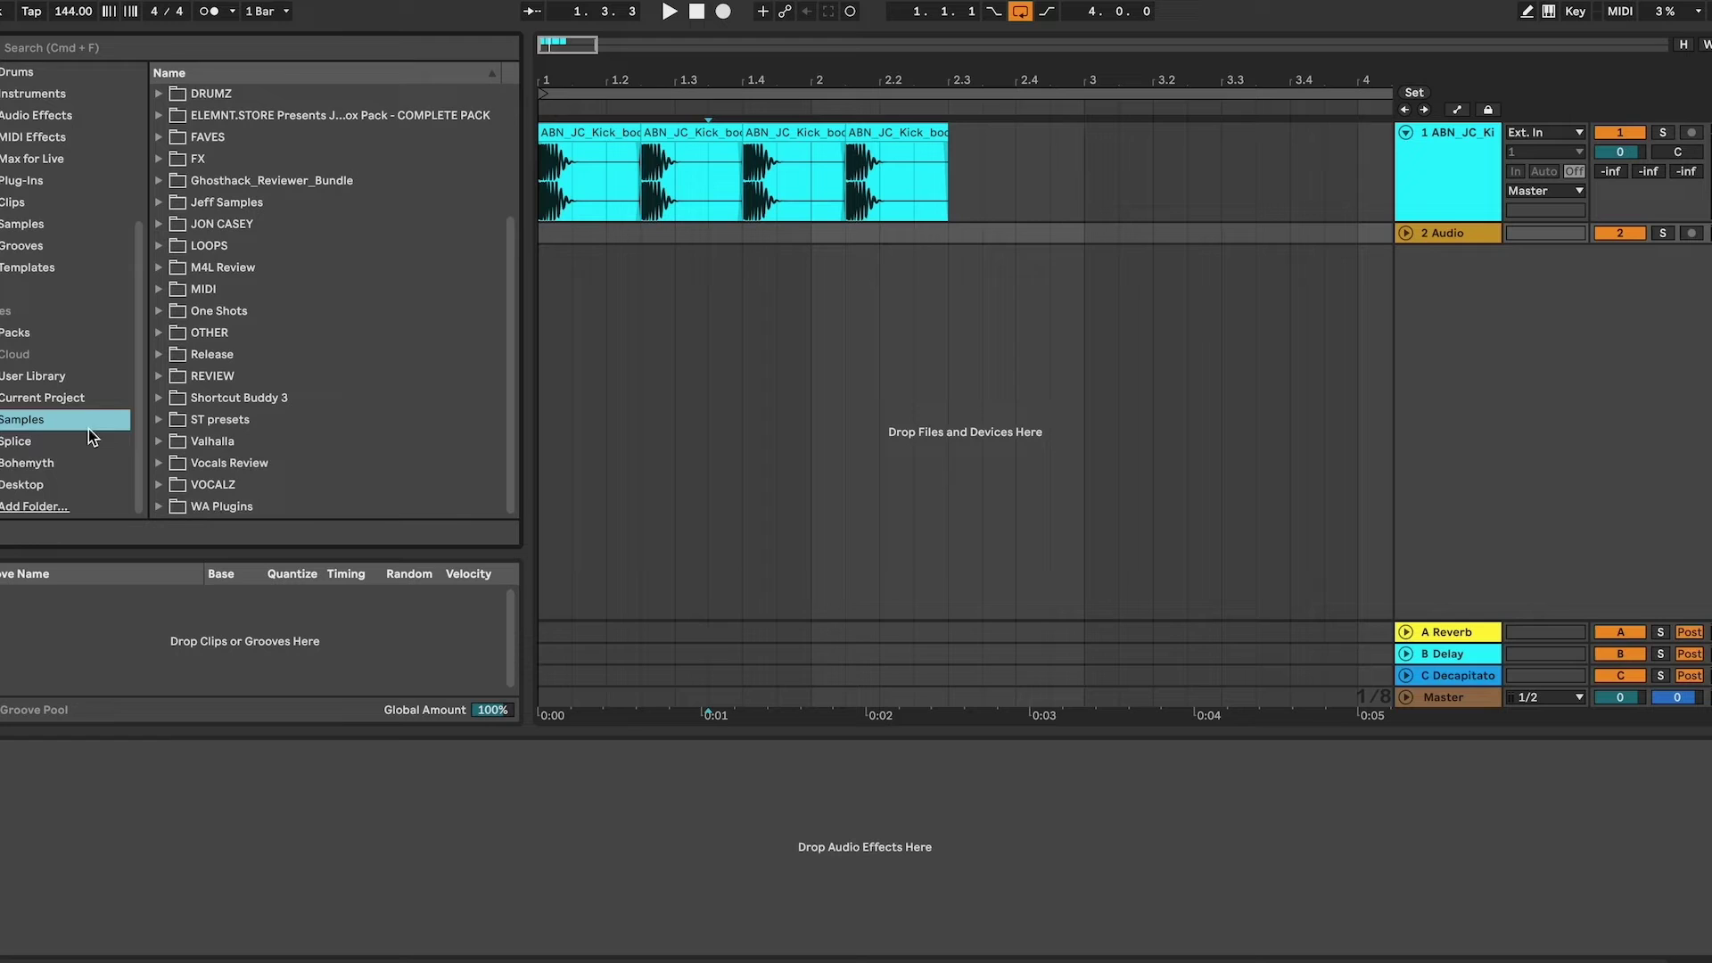
scroll(157, 453, "up", 5)
scroll(35, 267, "up", 6)
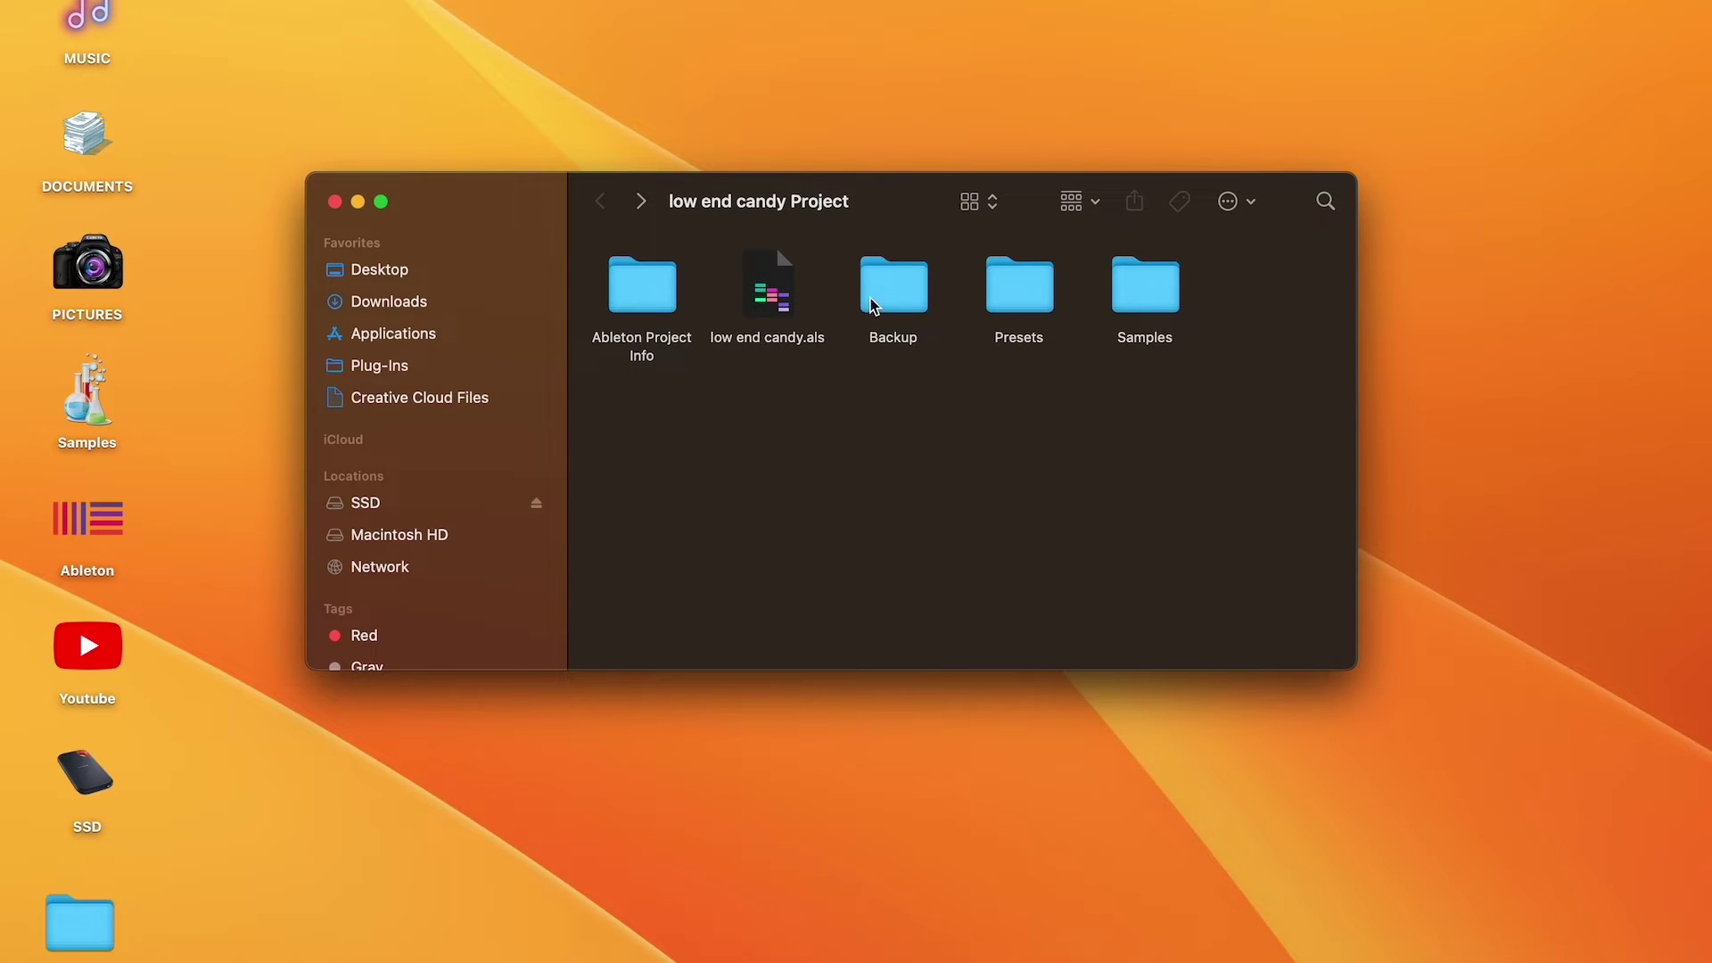
Step: Select the project's Backup folder in Finder, then clear the selection
left_click(892, 303)
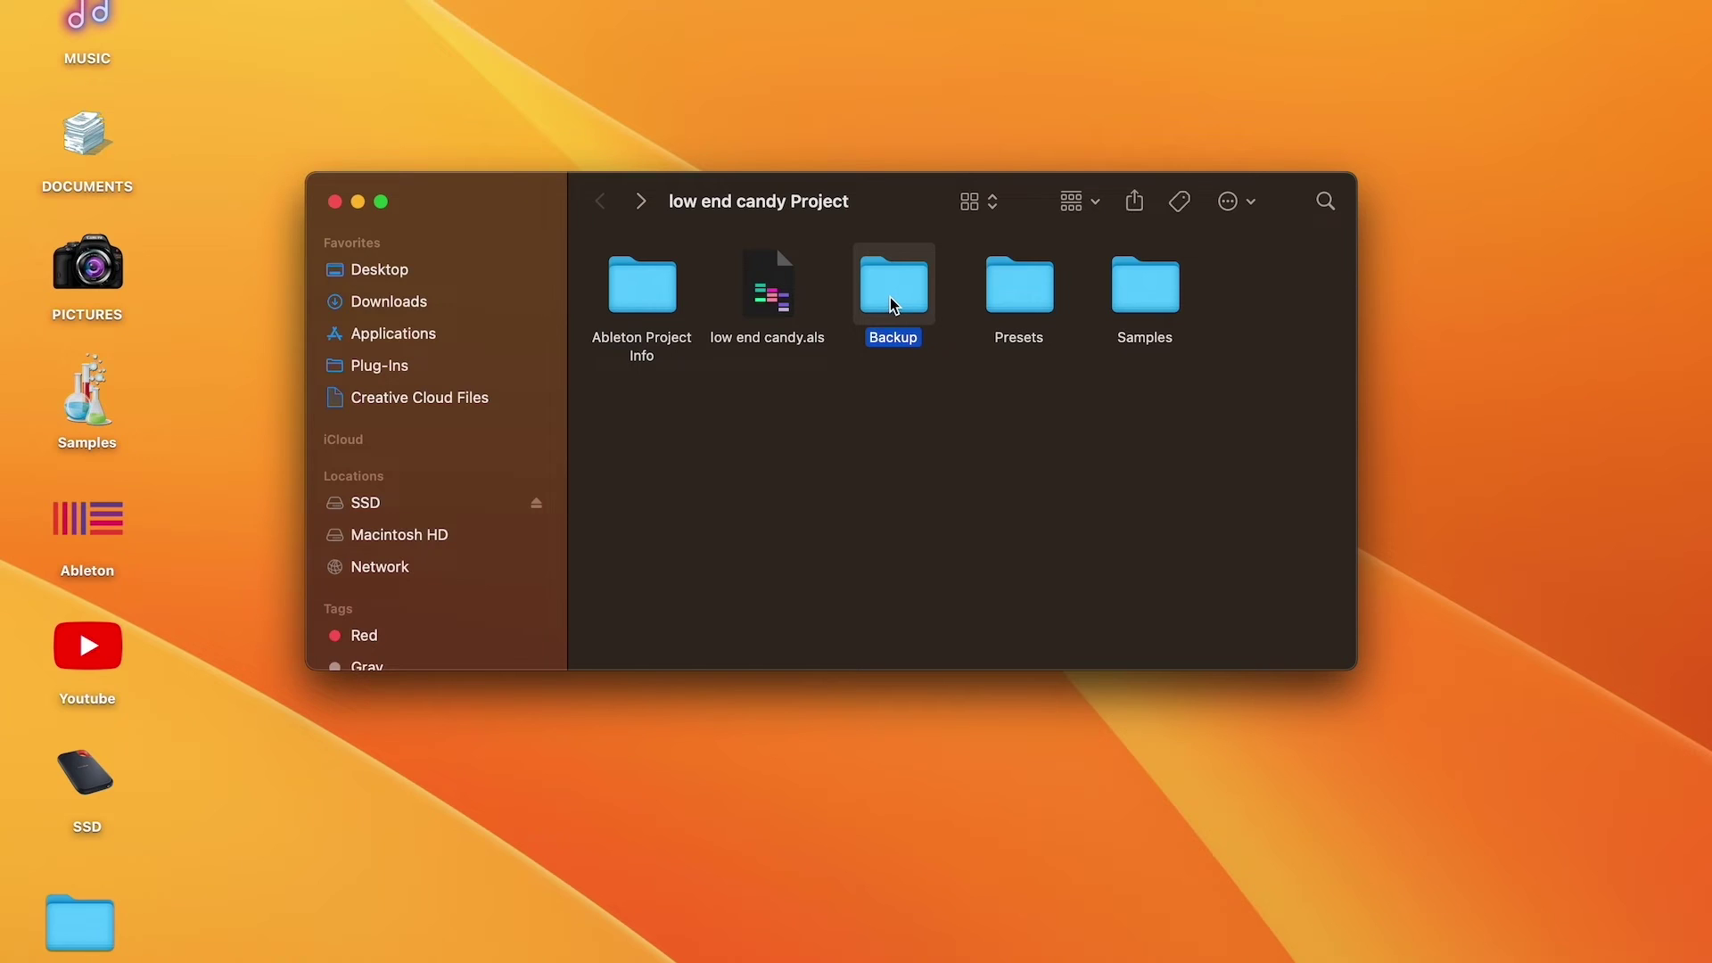
left_click(911, 394)
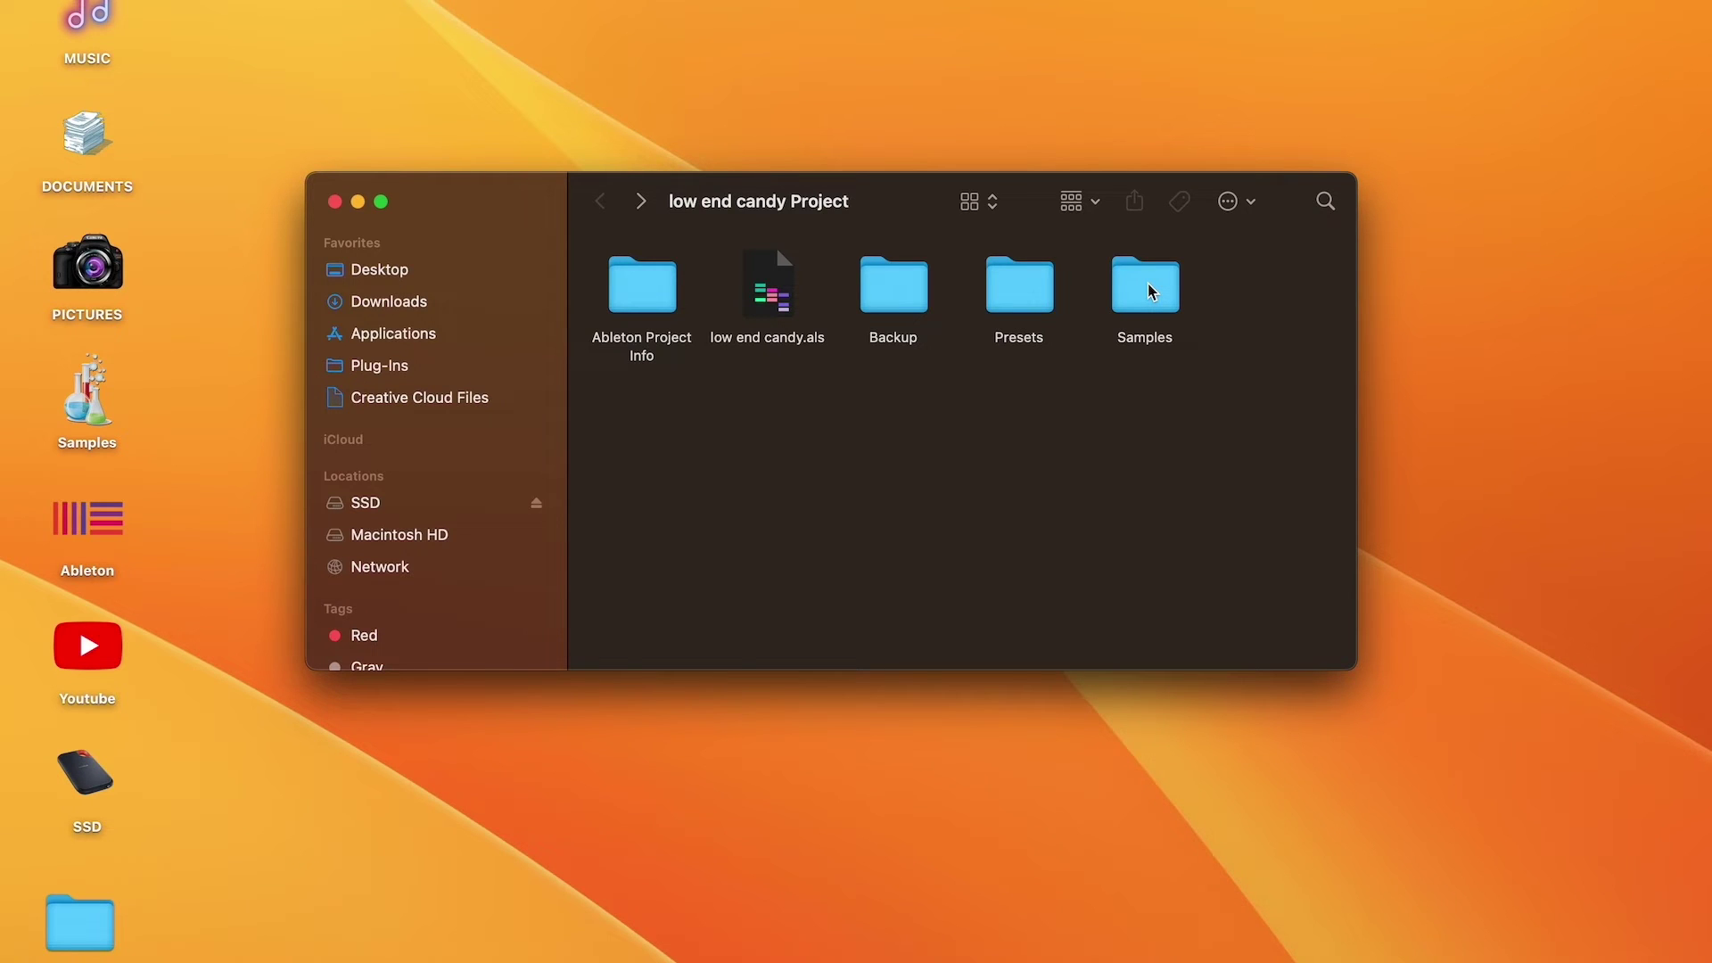
Step: Open the Samples folder, then Imported, then the ABN_JC_Kick_boom.wav kick sample
double_click(1150, 290)
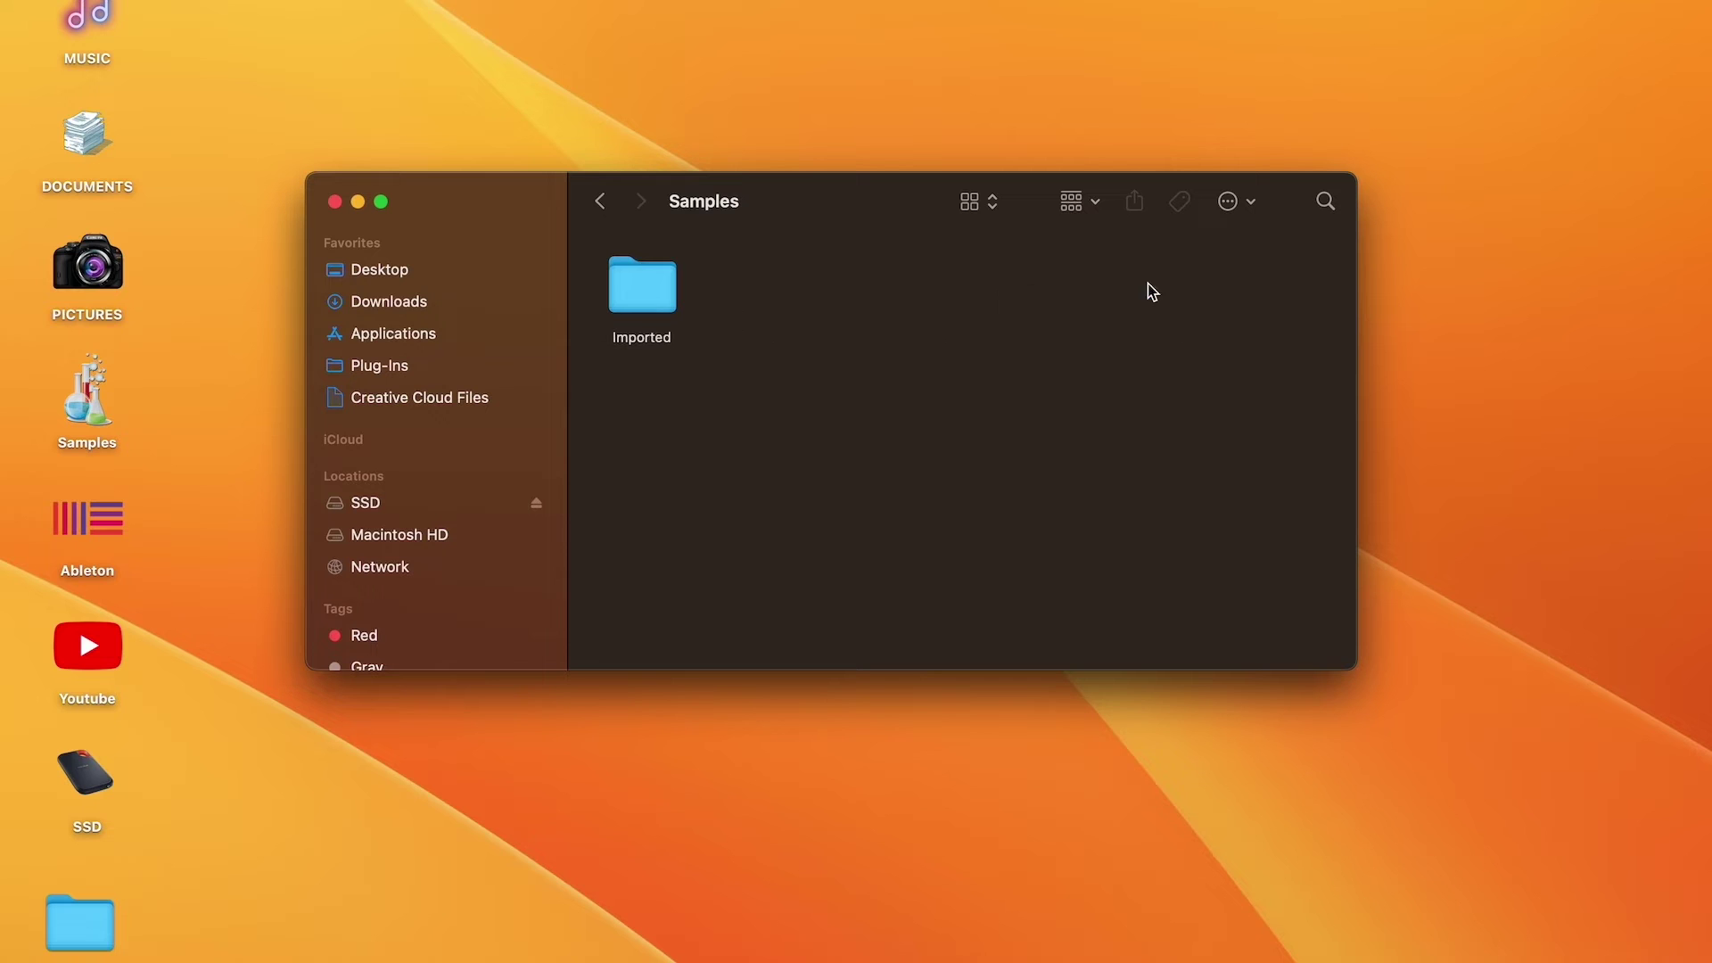
double_click(650, 281)
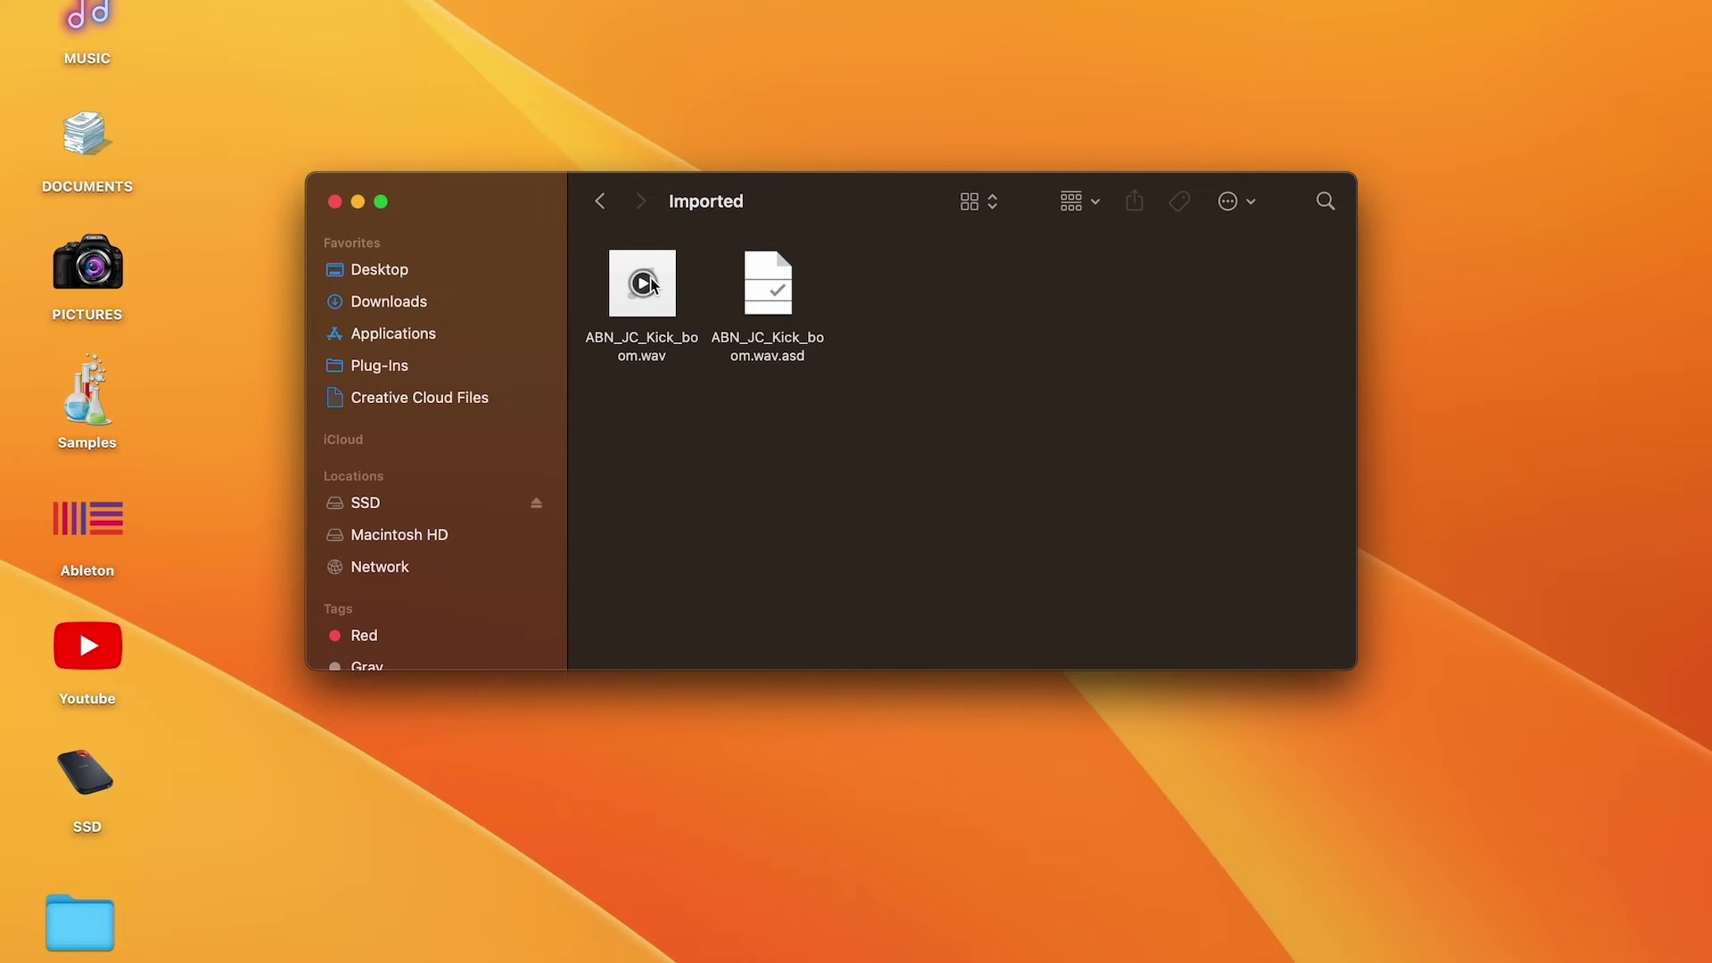
double_click(651, 284)
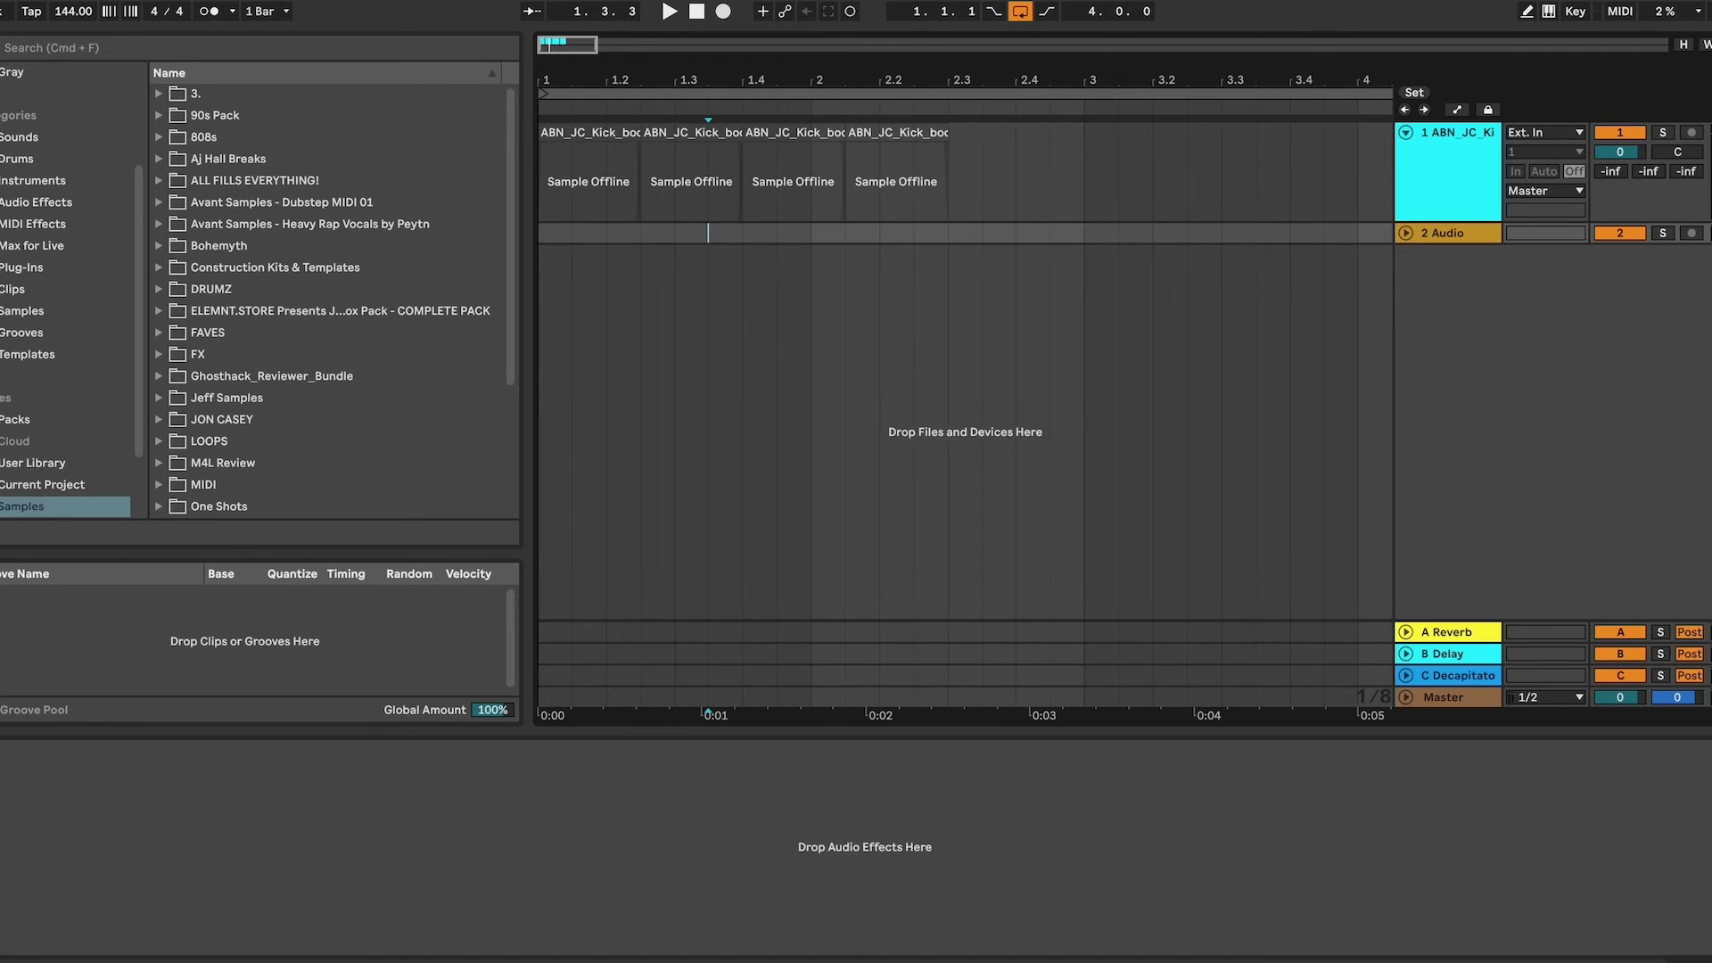
Step: Return focus to the Live set whose four kick clips read Sample Offline
left_click(183, 885)
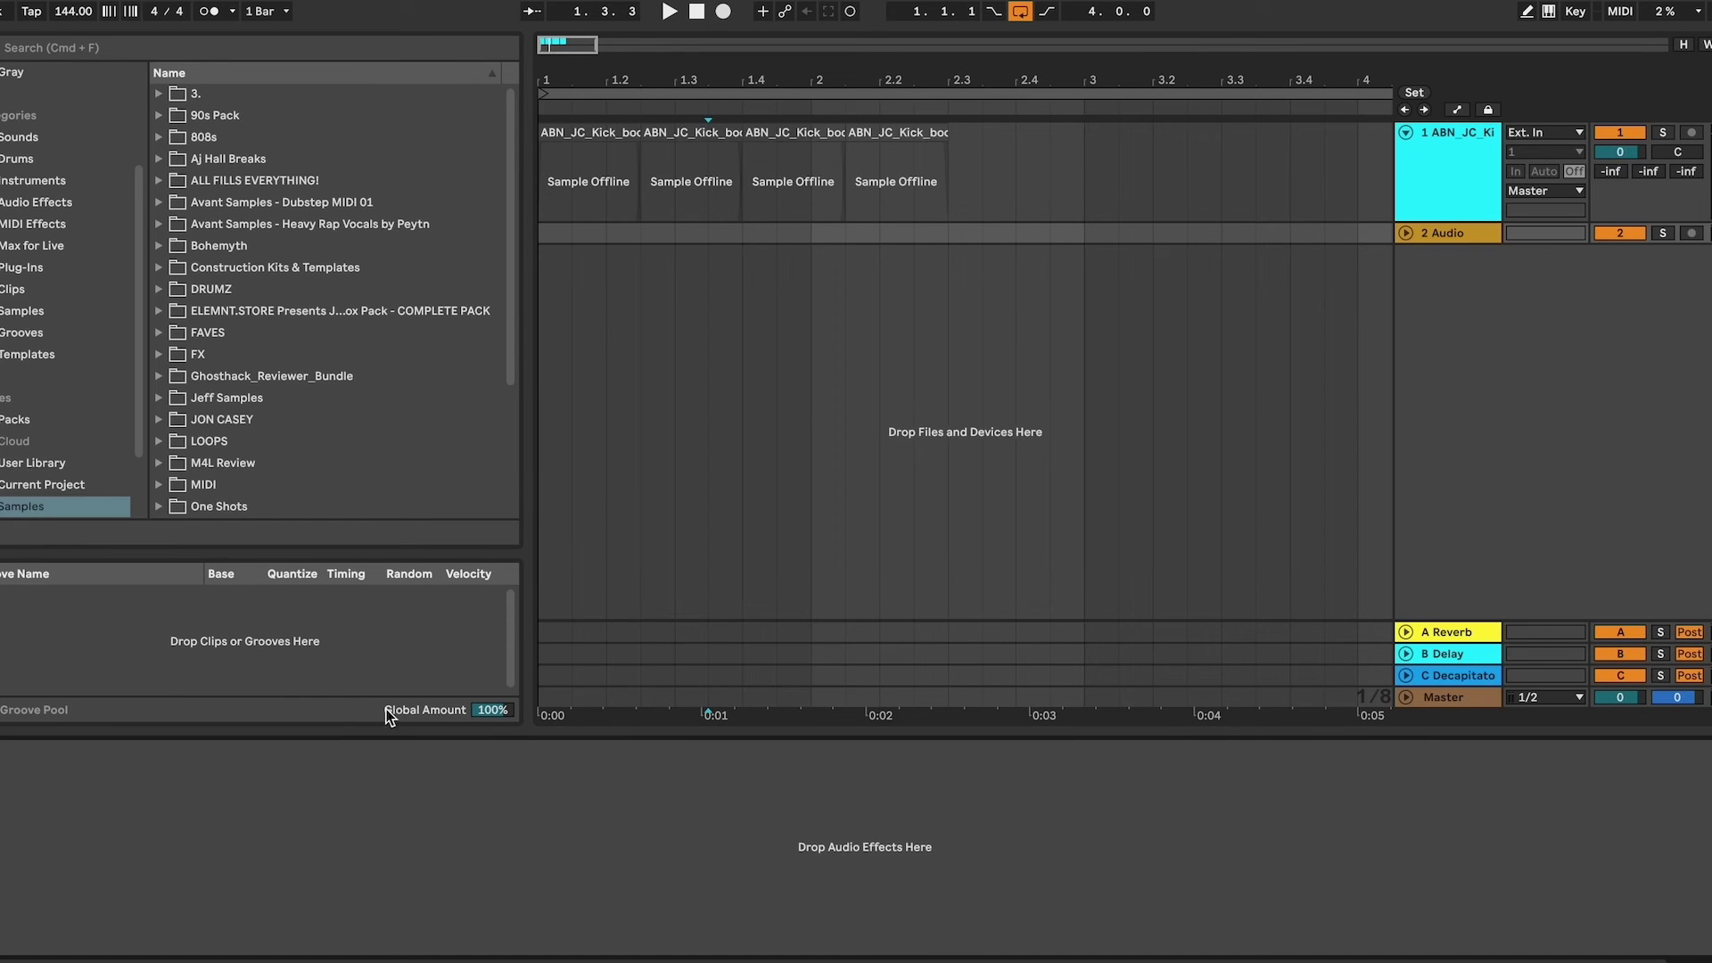
key("super+comma")
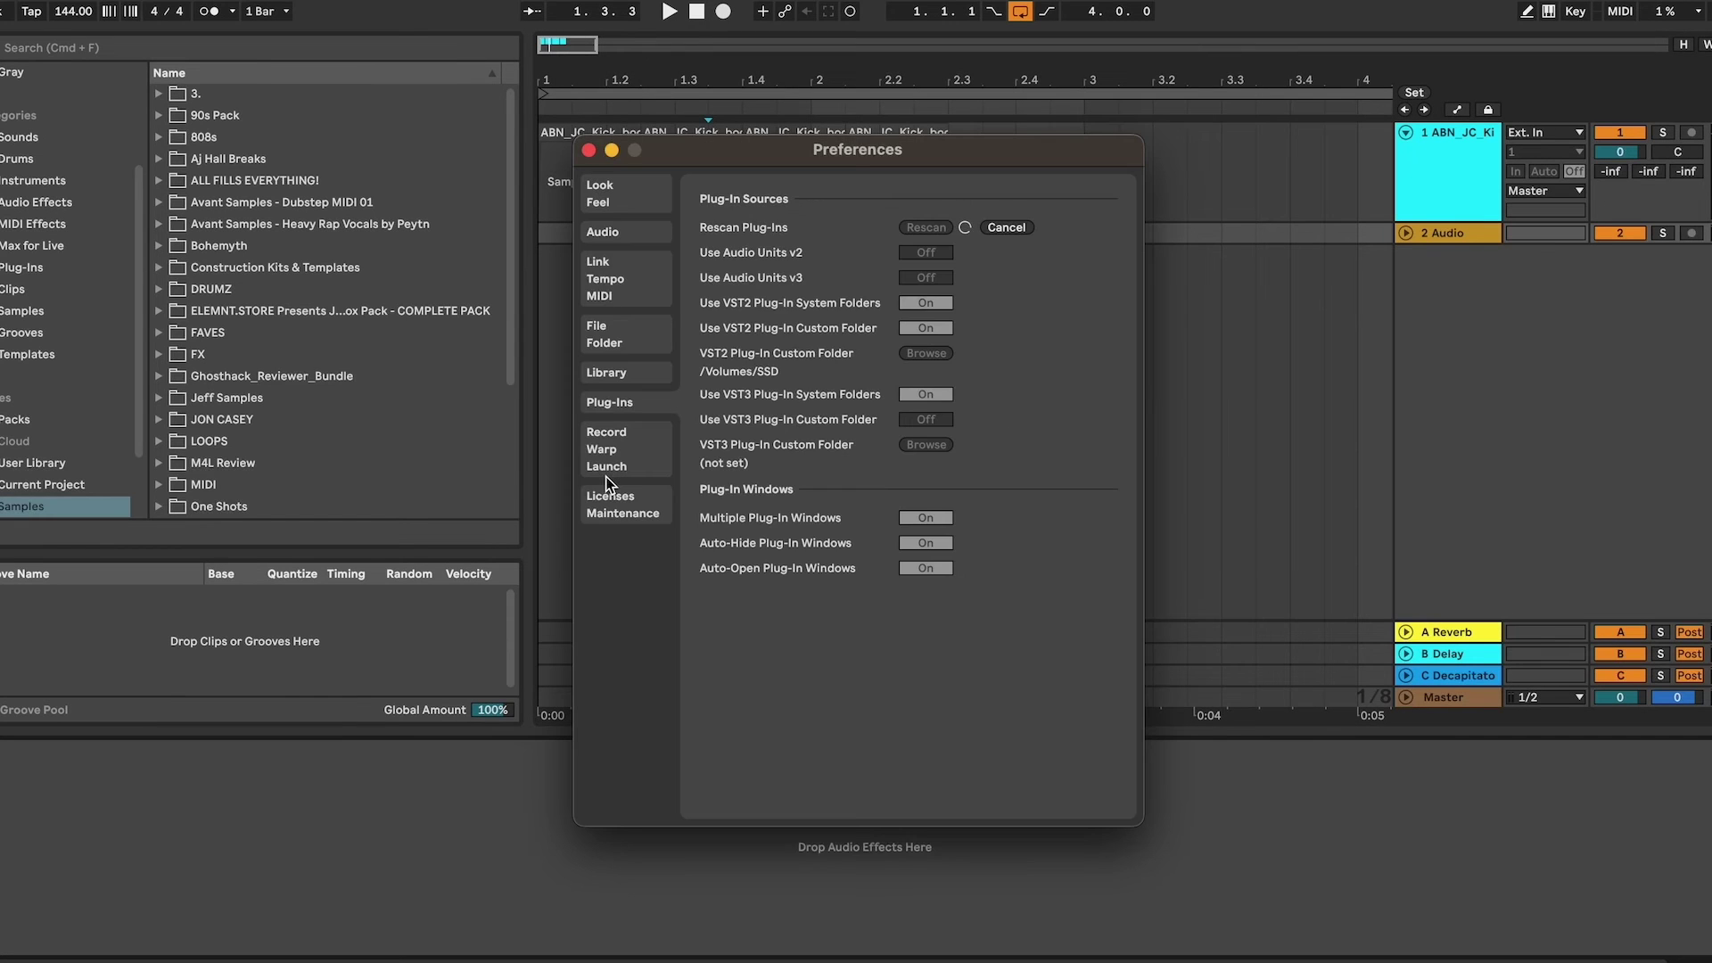
left_click(1008, 228)
left_click(589, 152)
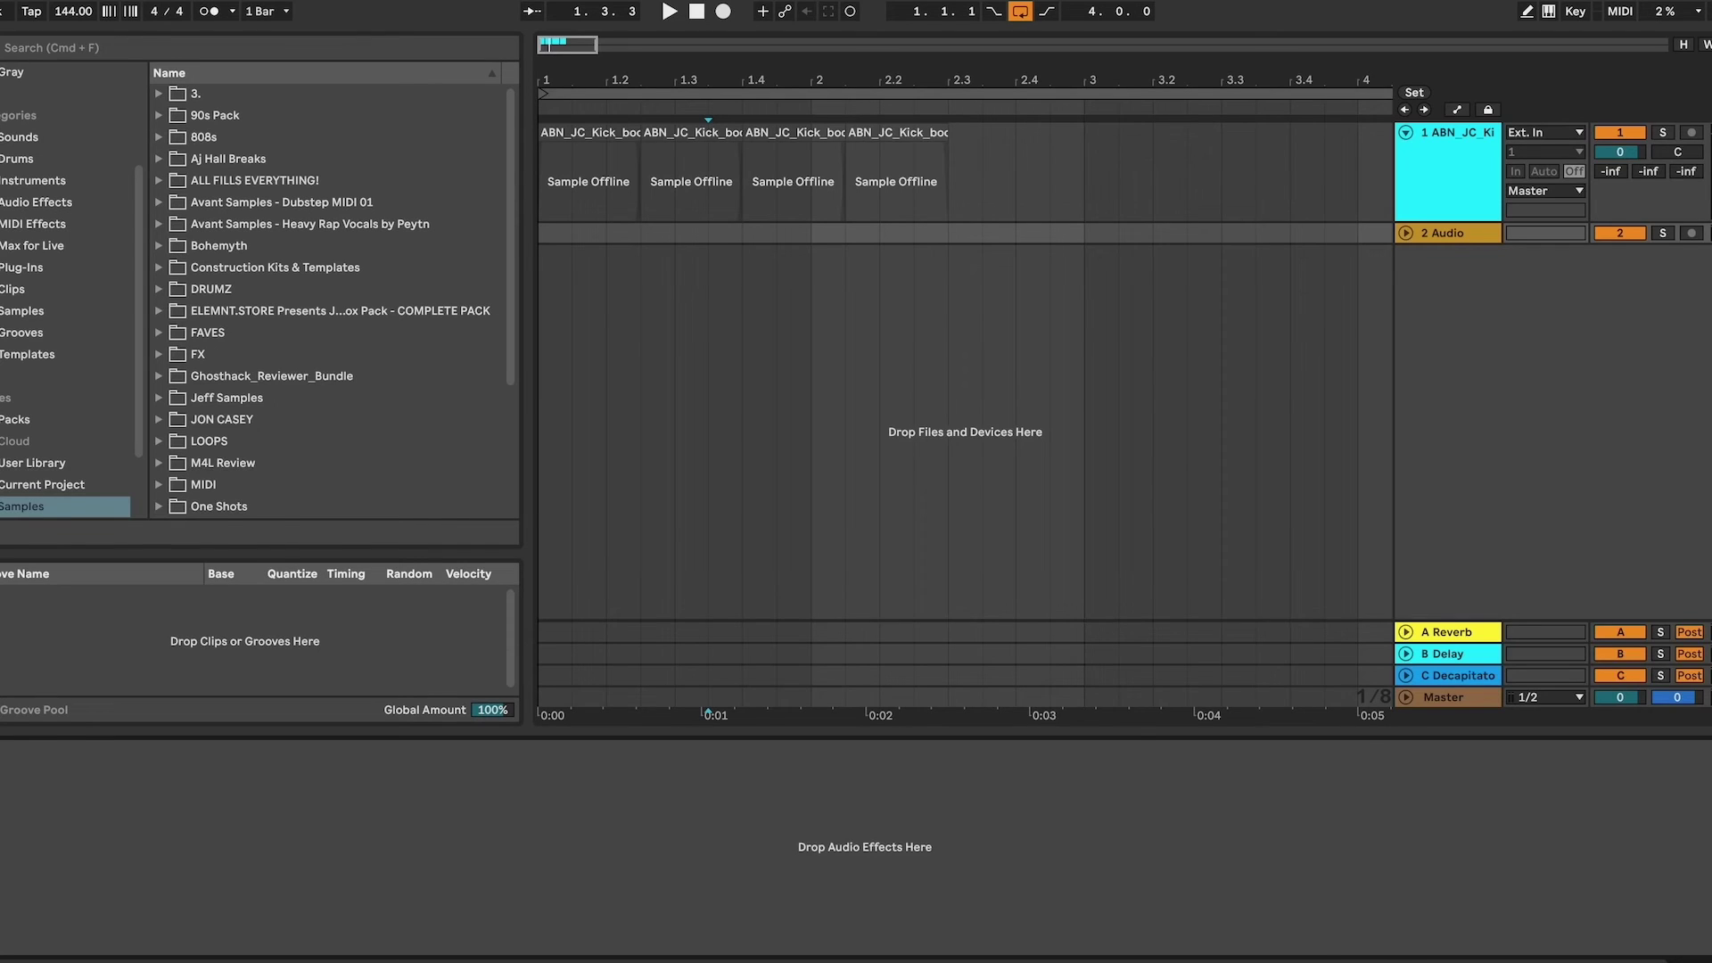
Step: Open the Missing Media Files list and run Automatic Search to relink the kick sample
left_click(545, 927)
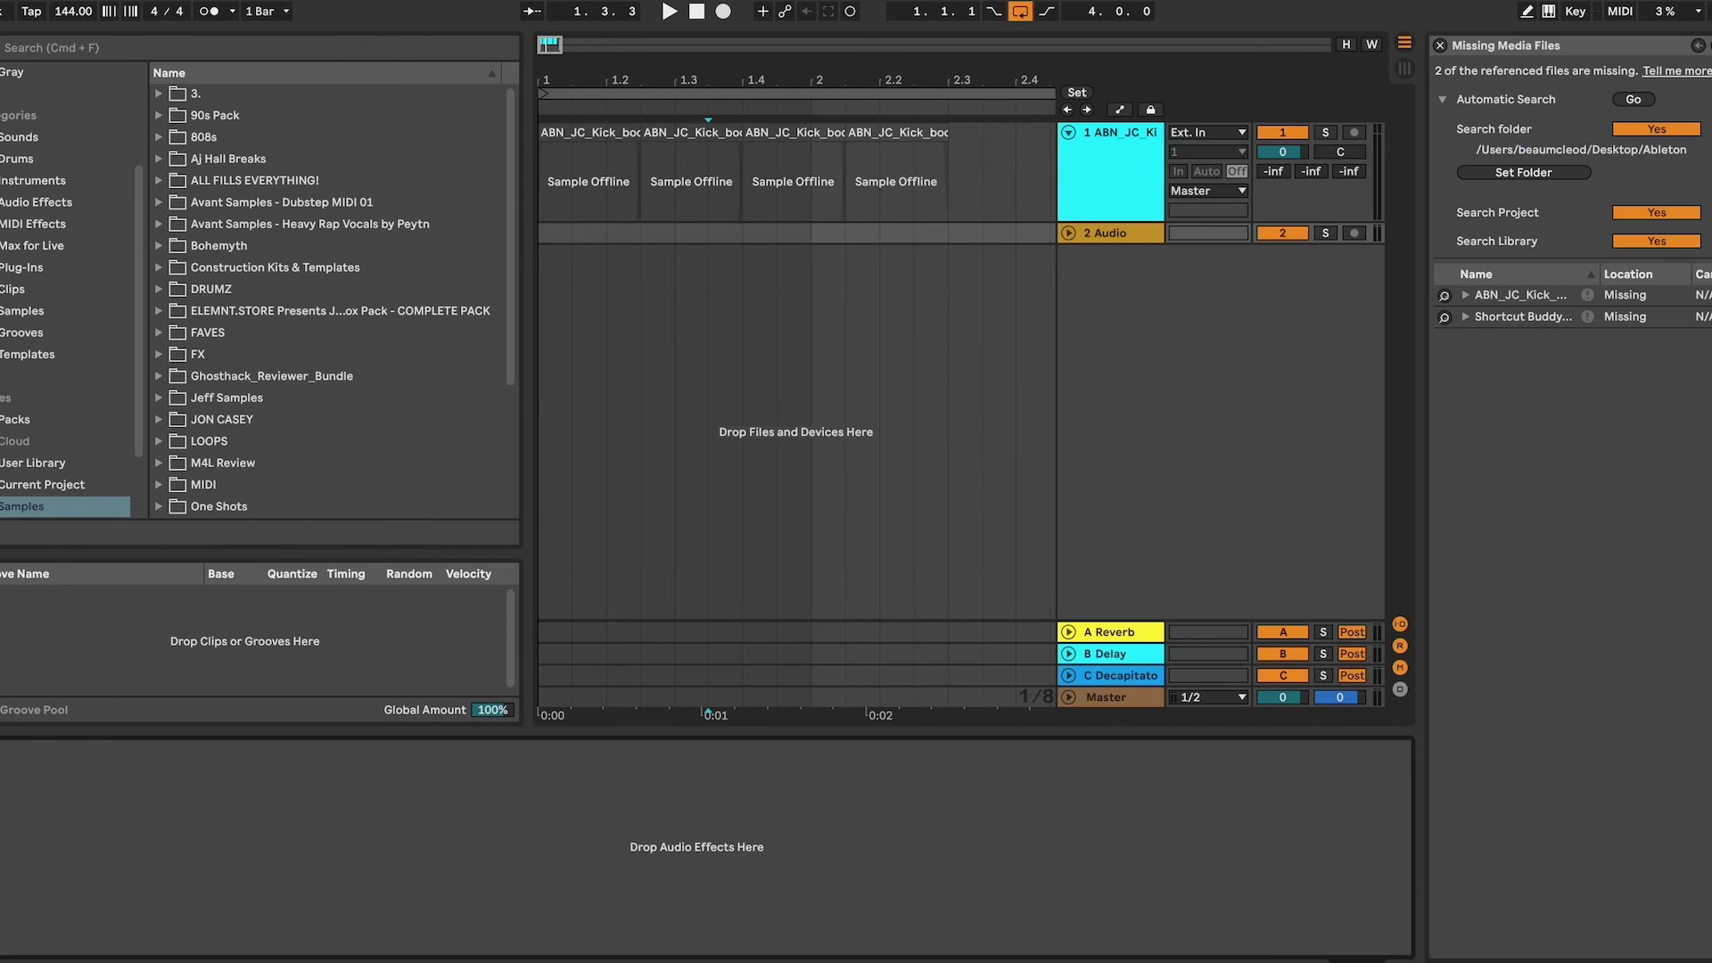
left_click(1633, 100)
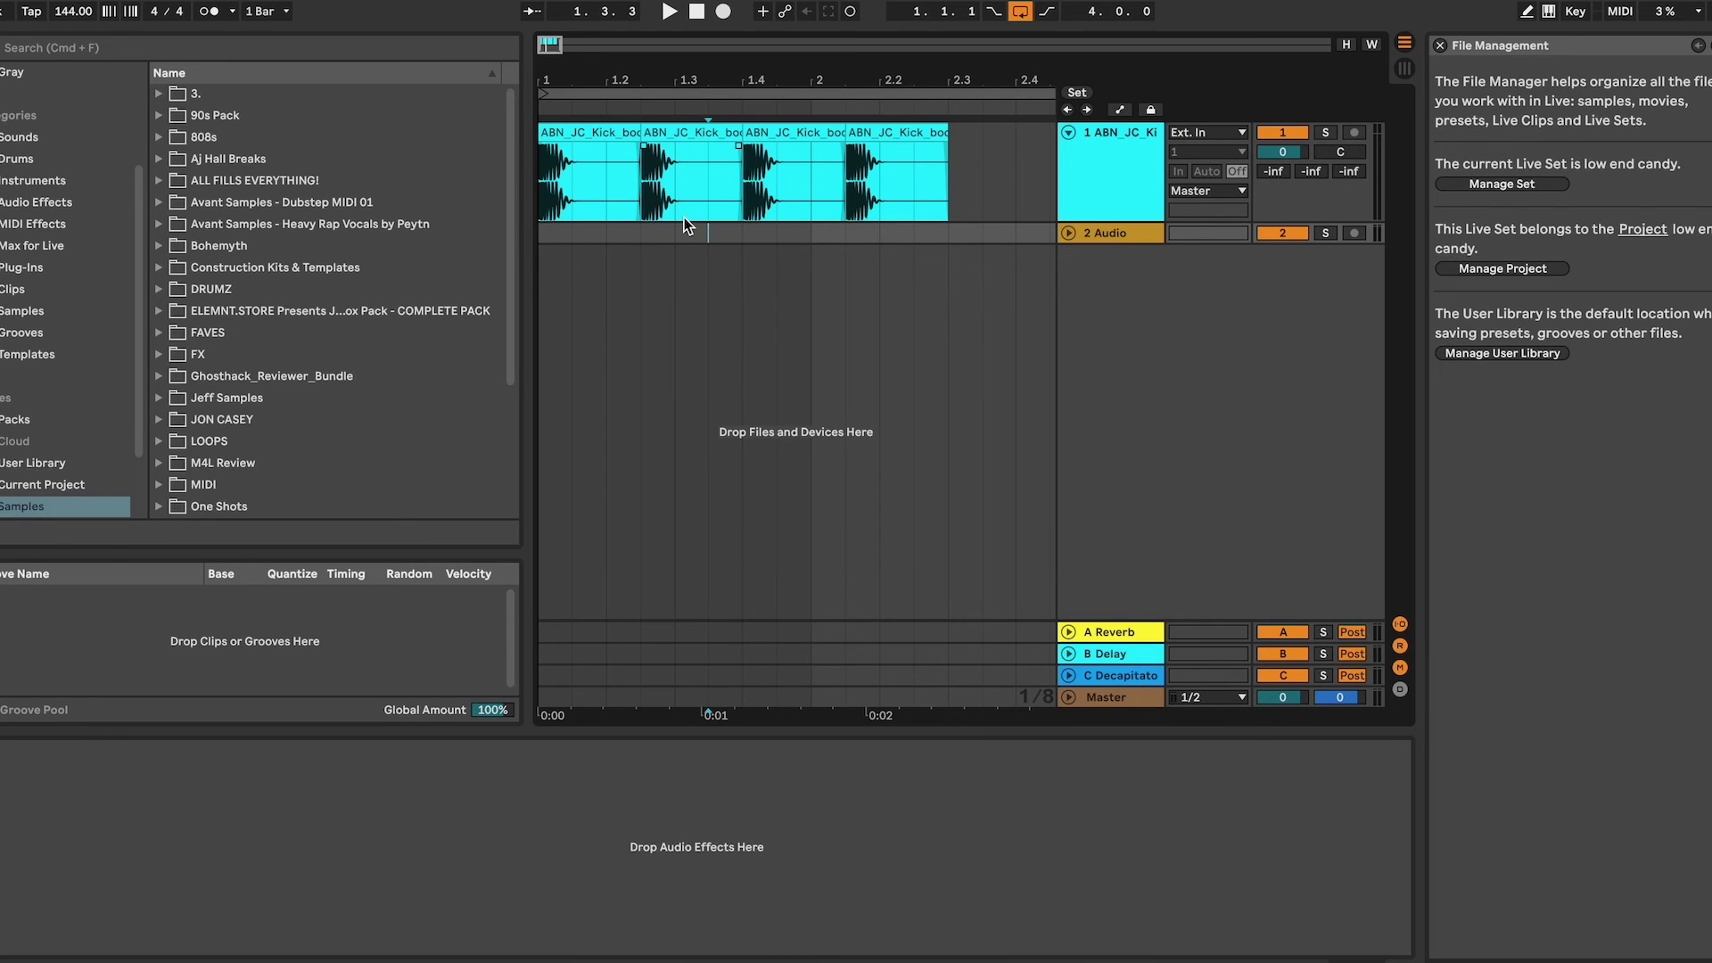
Step: Set the insert marker near the song start, then begin and cancel adding a browser Places folder
left_click(572, 233)
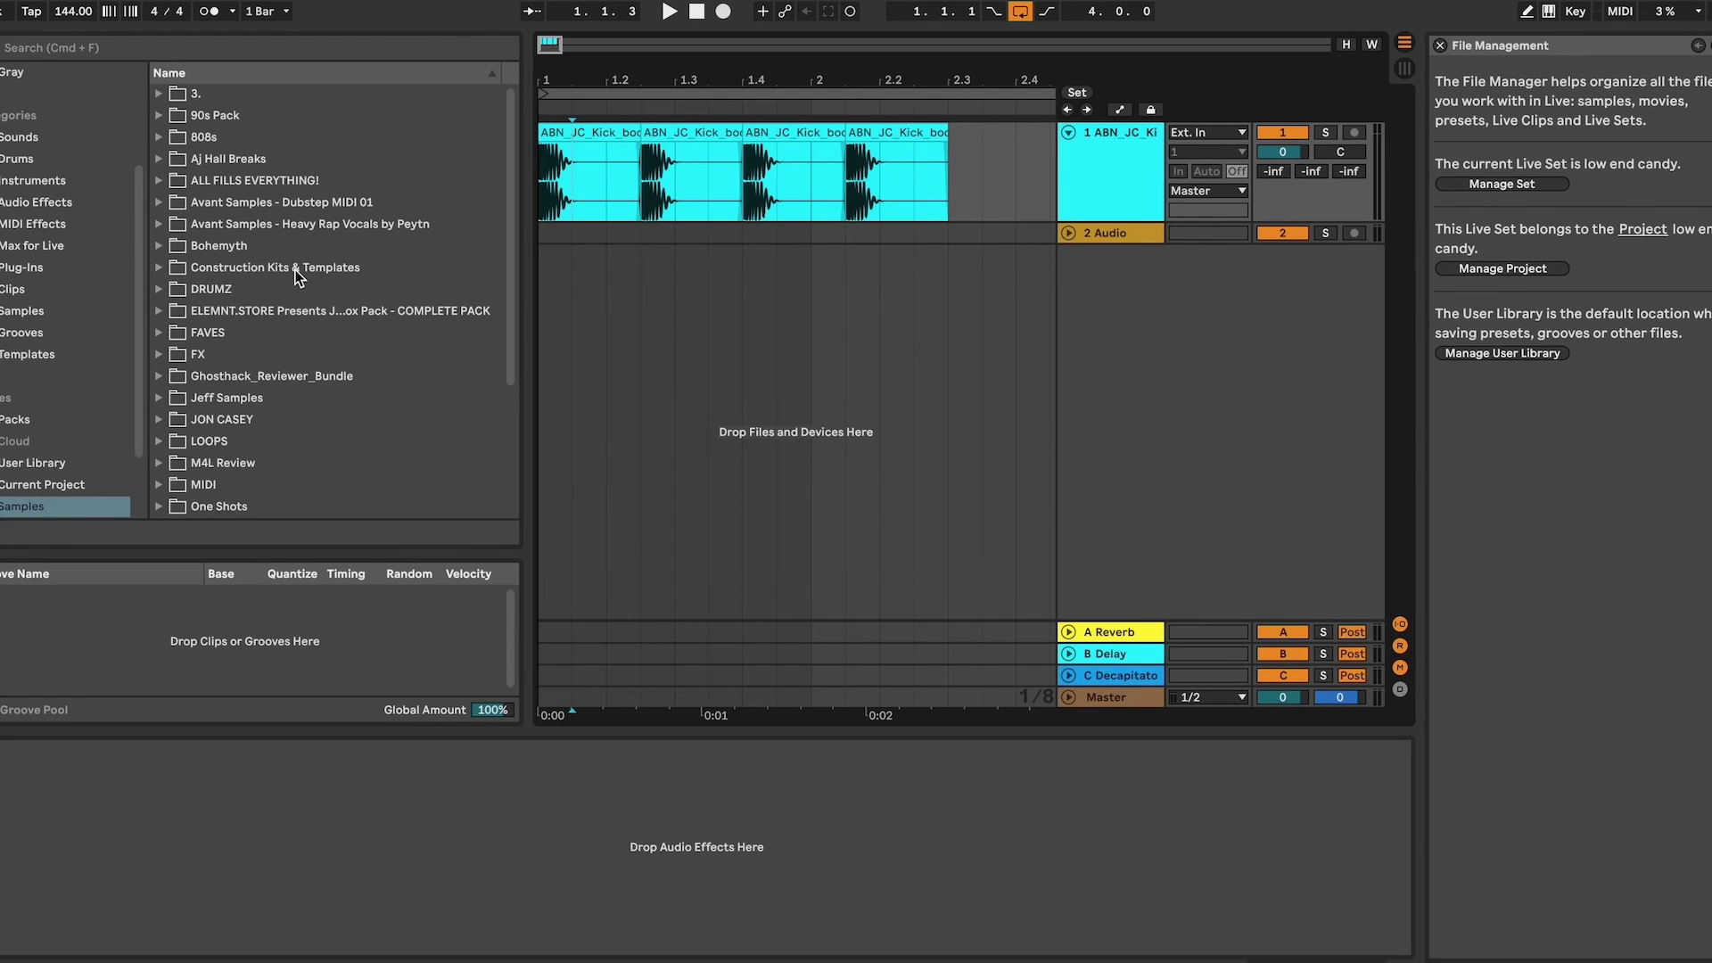
scroll(24, 431, "down", 4)
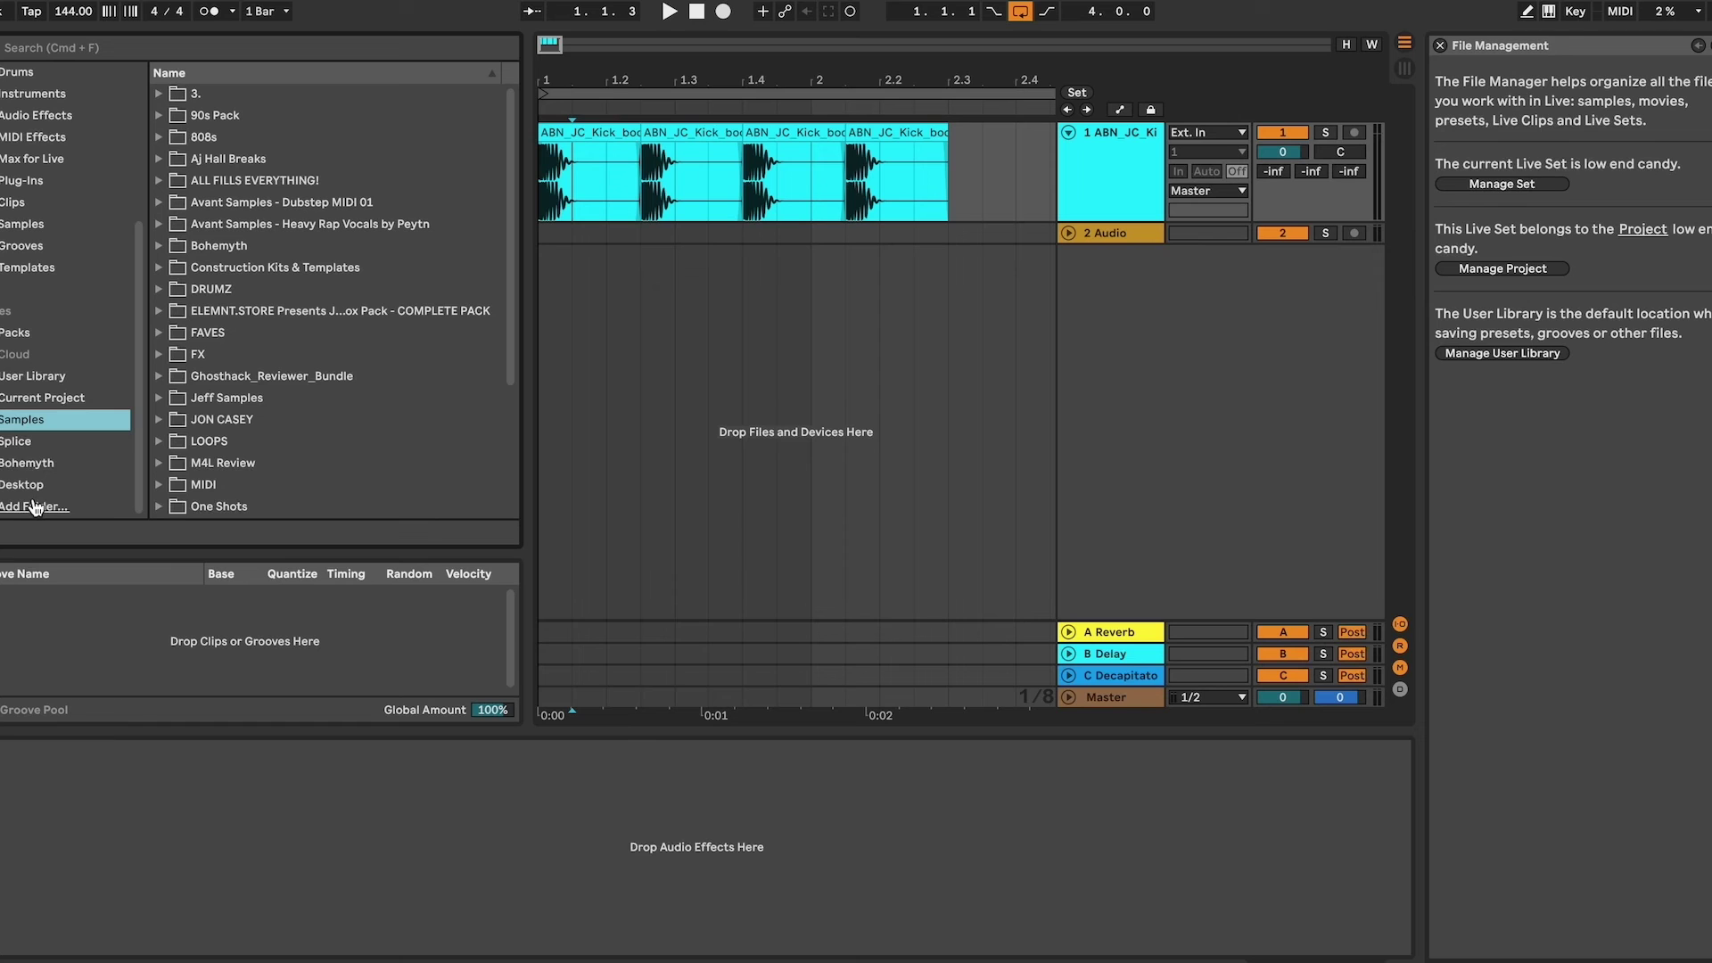
left_click(36, 508)
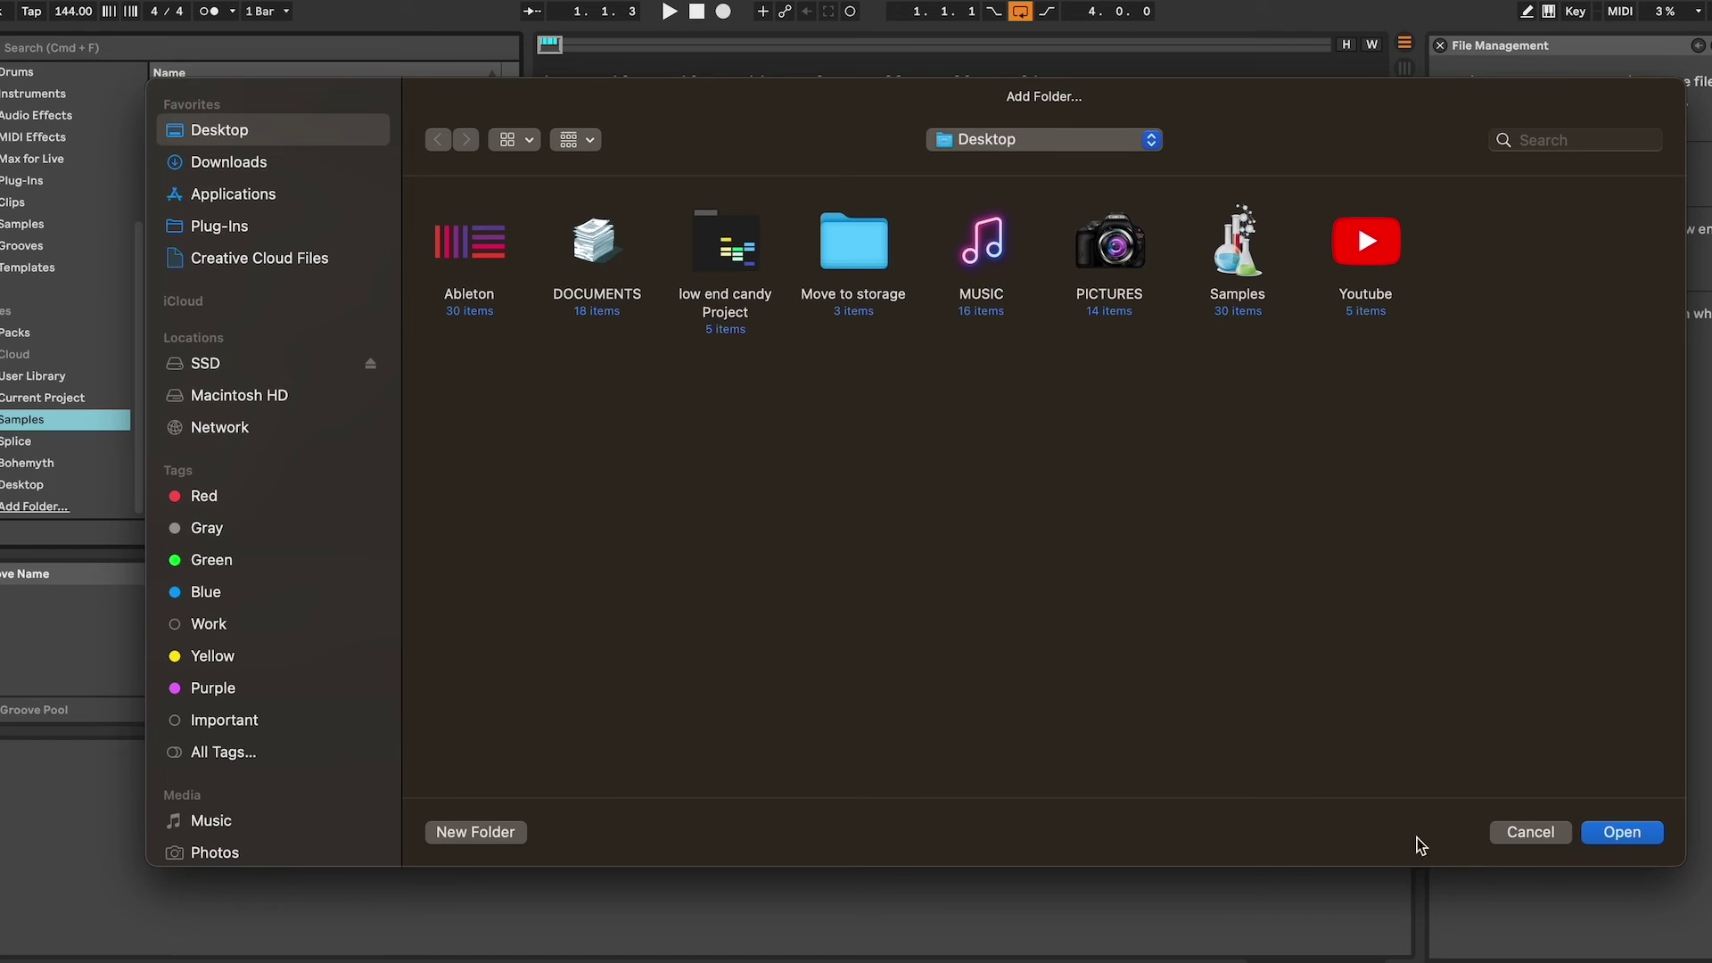
left_click(1527, 832)
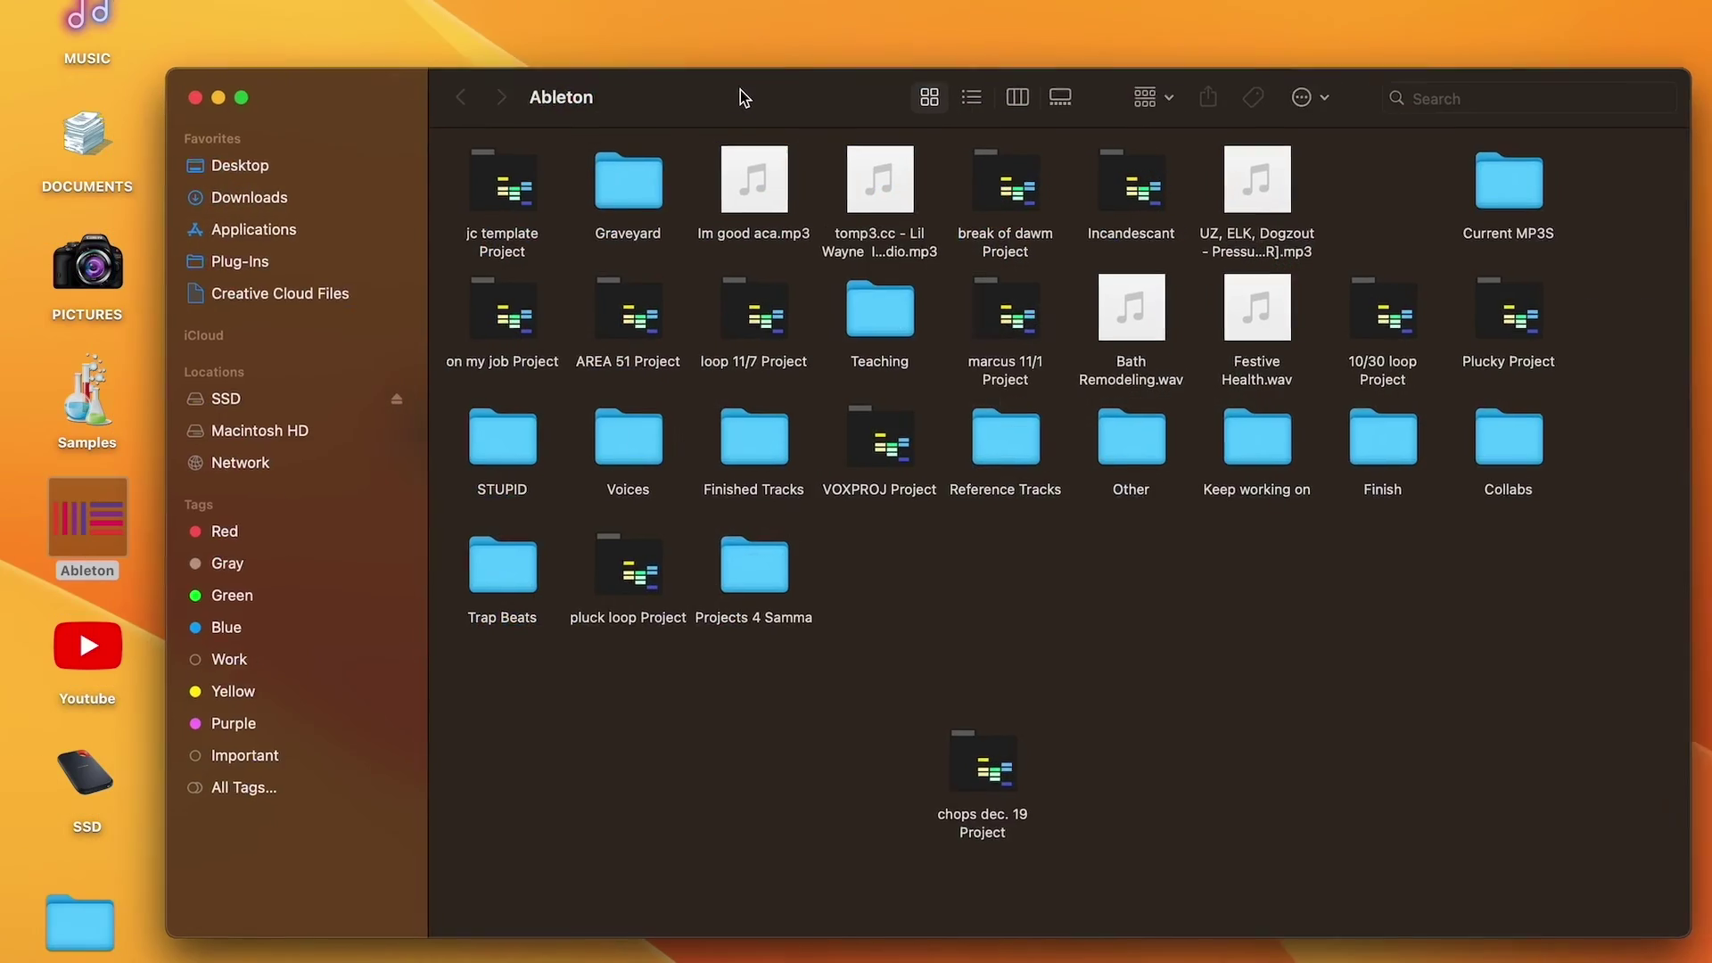
Step: Browse the on my job and AREA 51 project folders, returning to the Ableton folder listing each time
left_click_drag(740, 89, 771, 69)
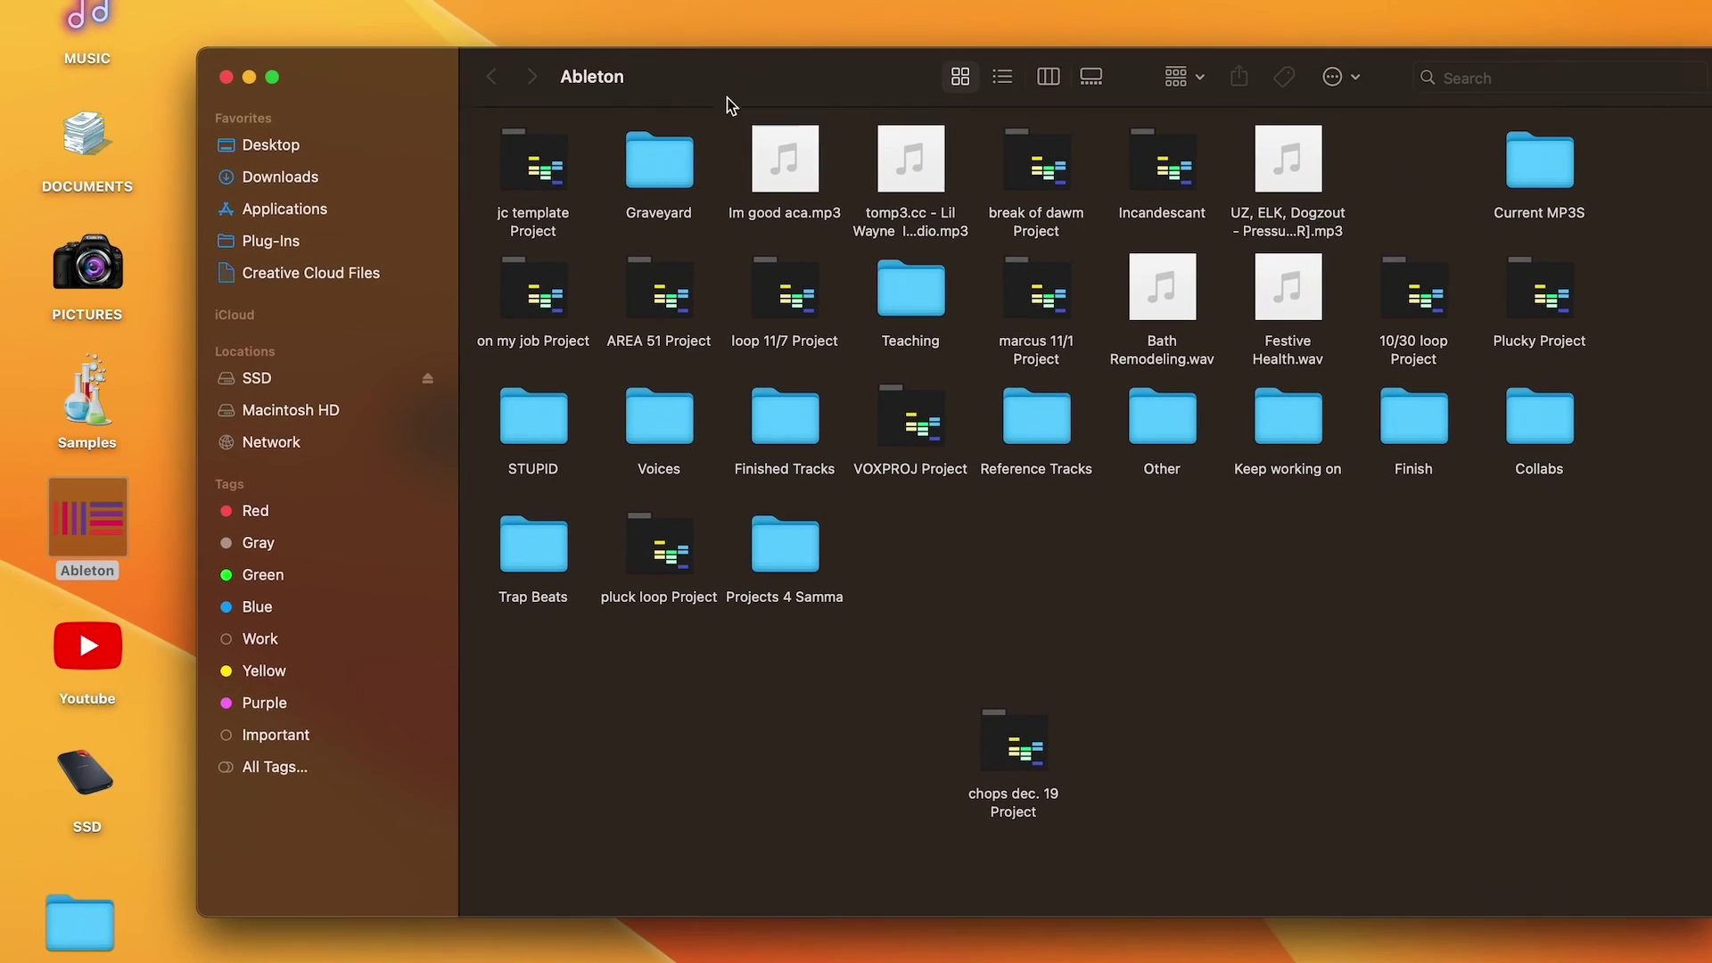
double_click(562, 310)
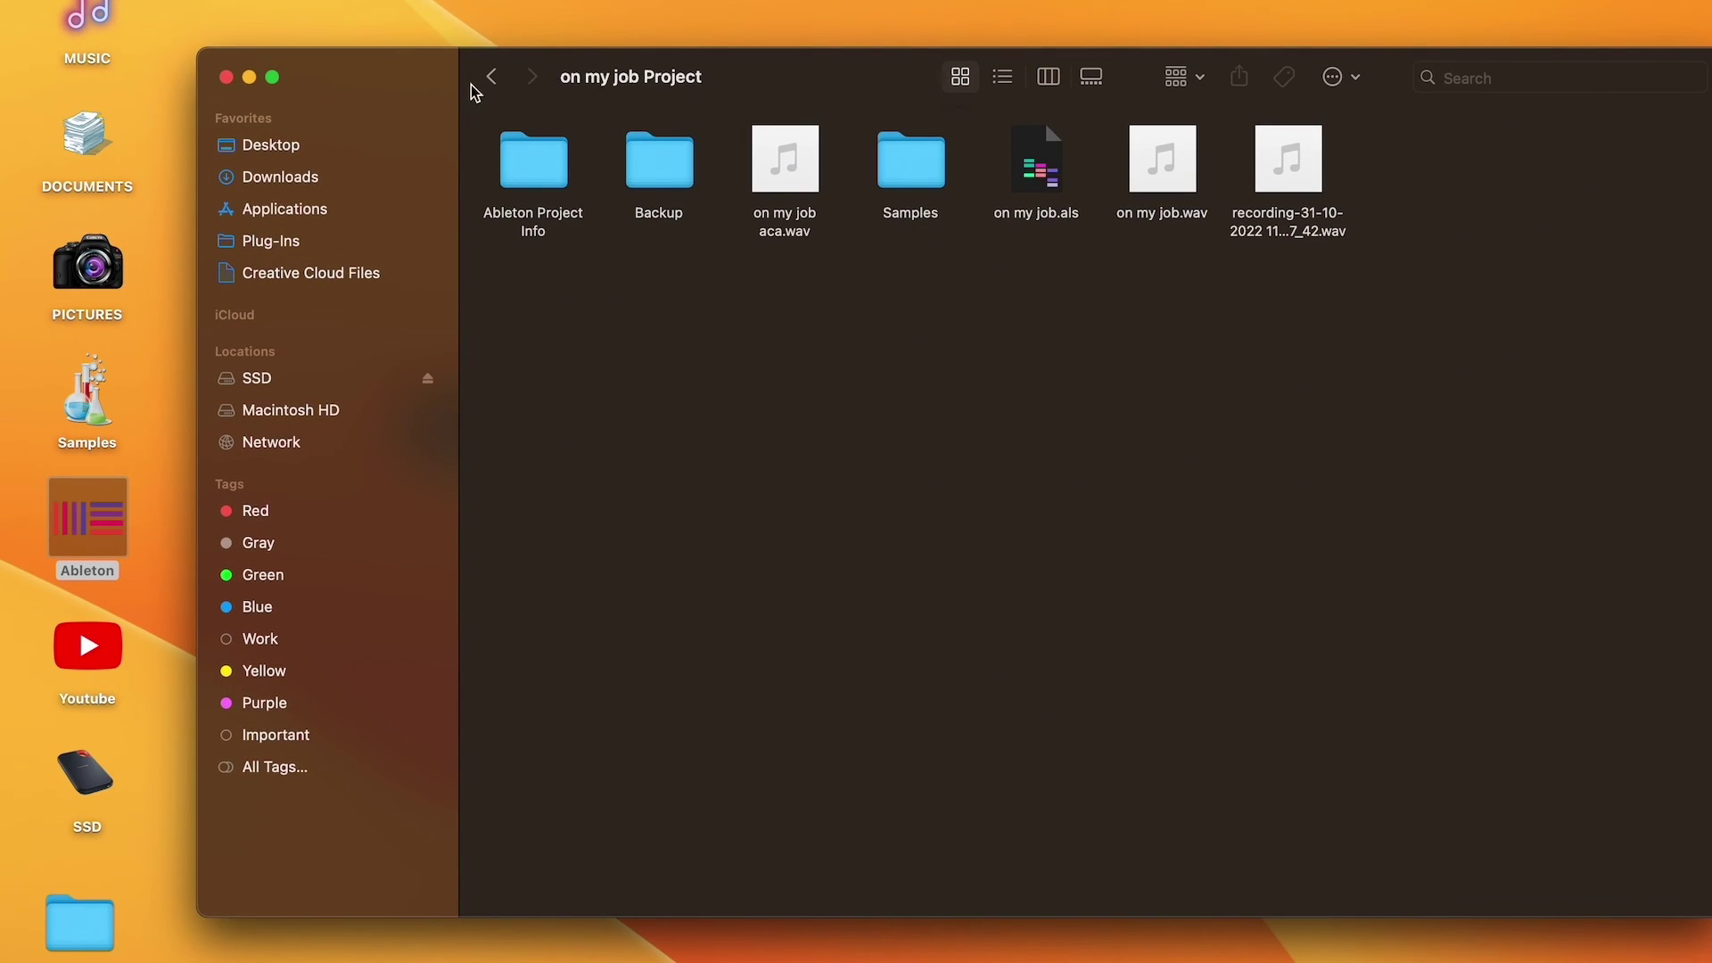
left_click(491, 77)
double_click(553, 294)
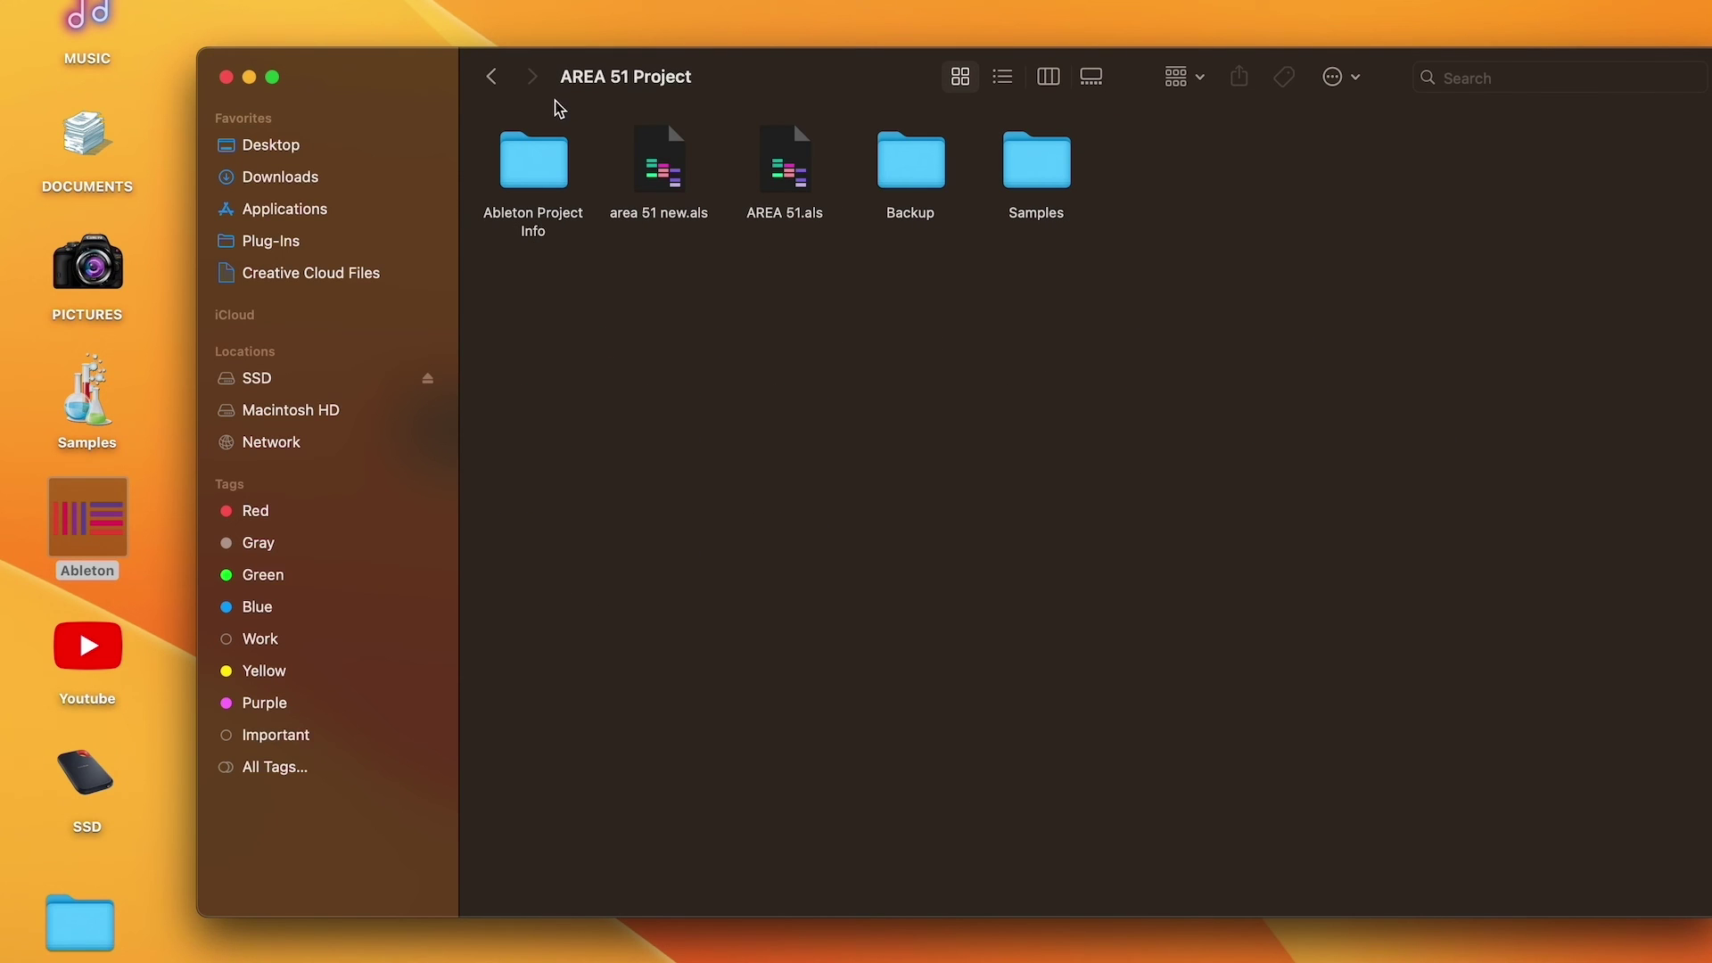
left_click(491, 79)
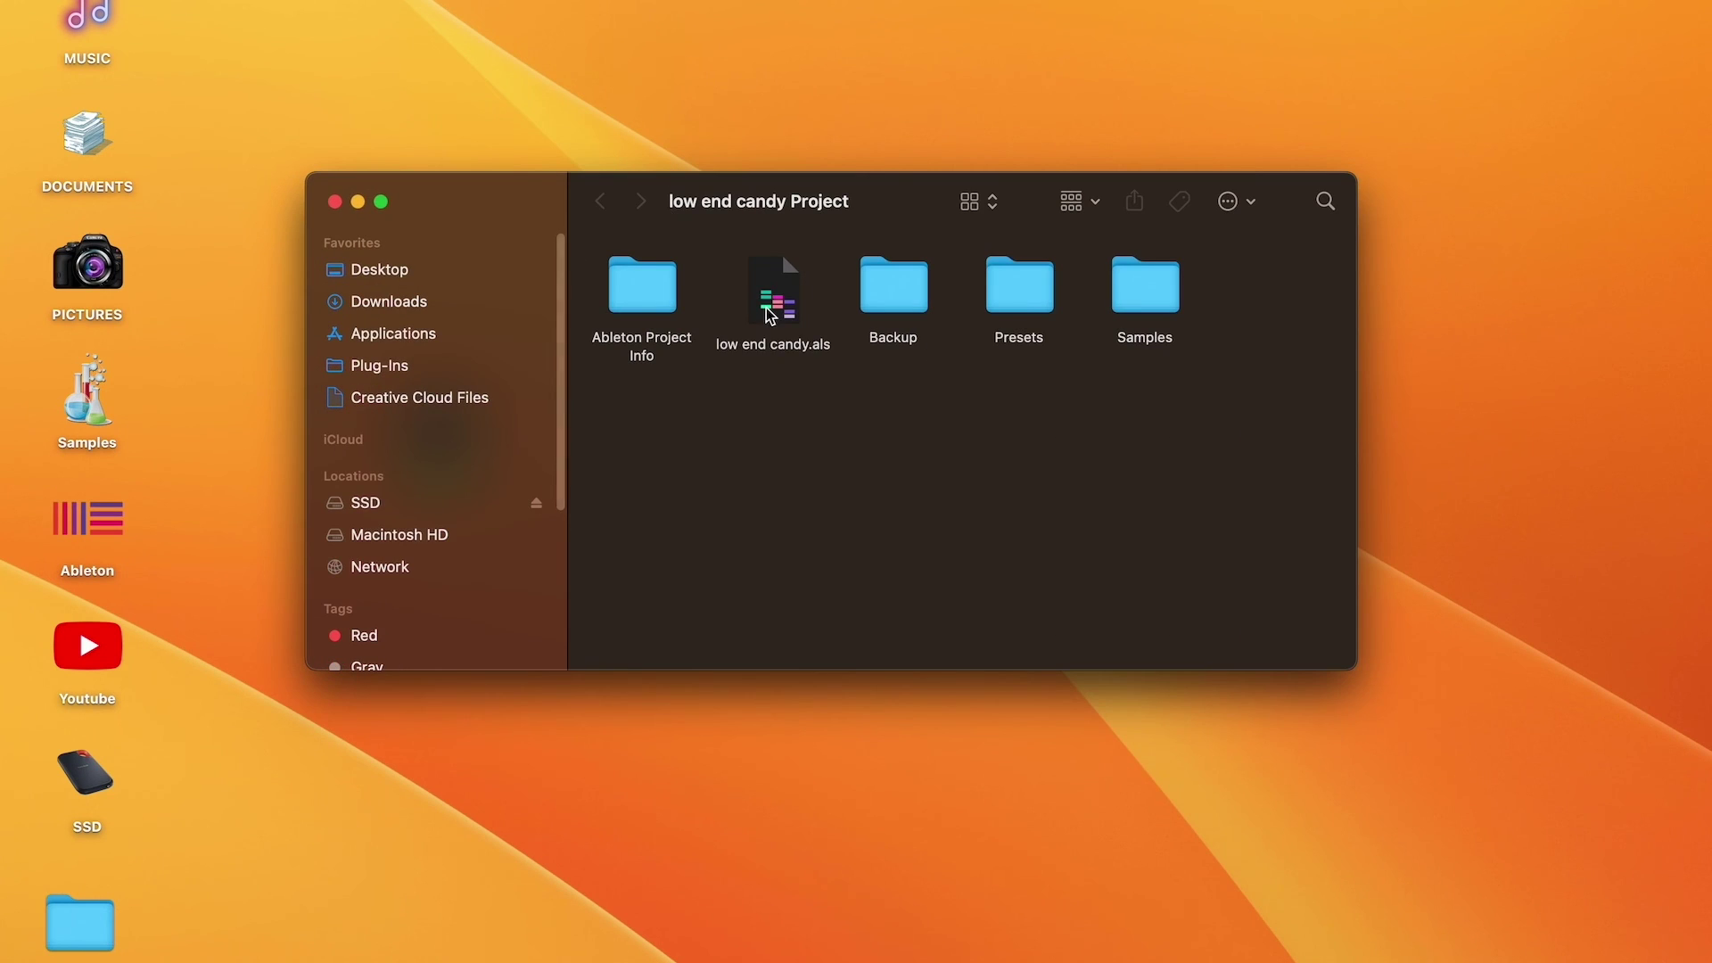
Step: Open low end candy.als from the low end candy Project folder in Ableton Live
left_click(782, 322)
double_click(789, 324)
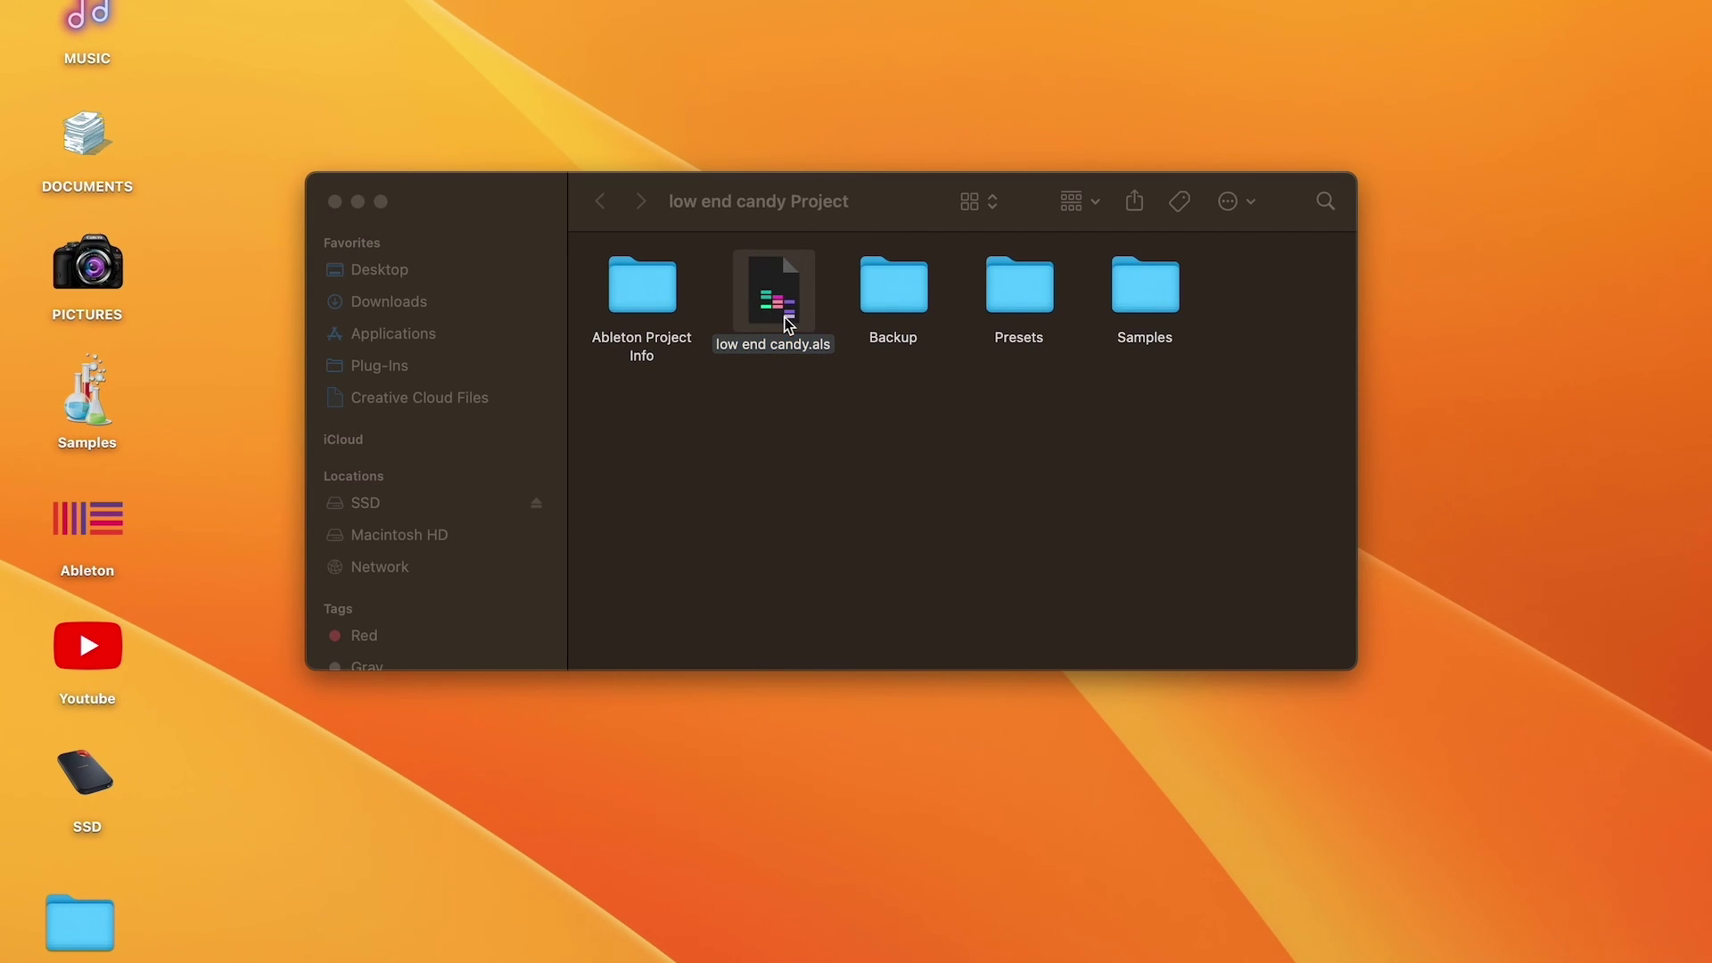